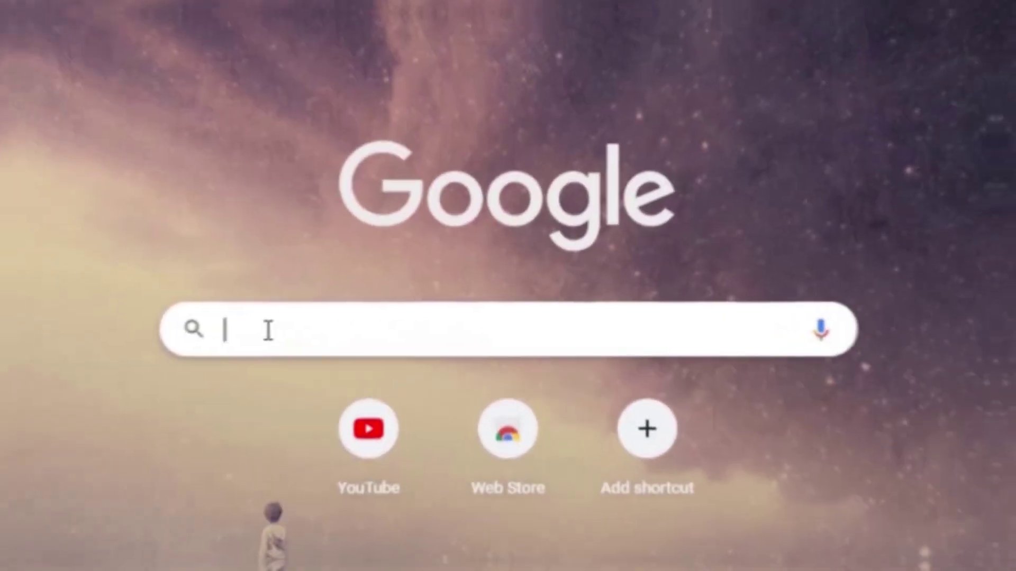
- Search for 'ai playground', open playgroundai.com and sign in to reach the Create page
type("AI t")
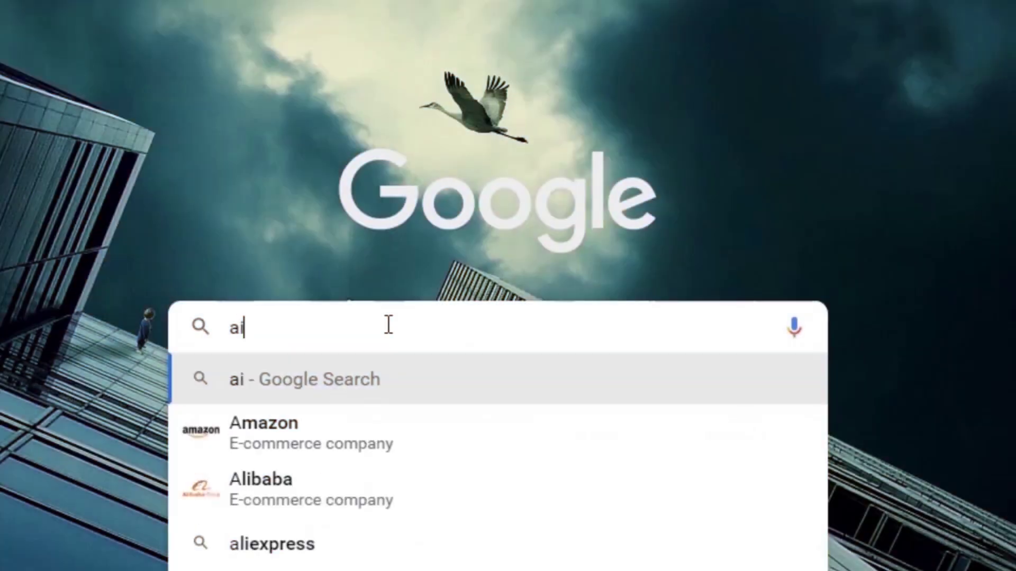
type("playground")
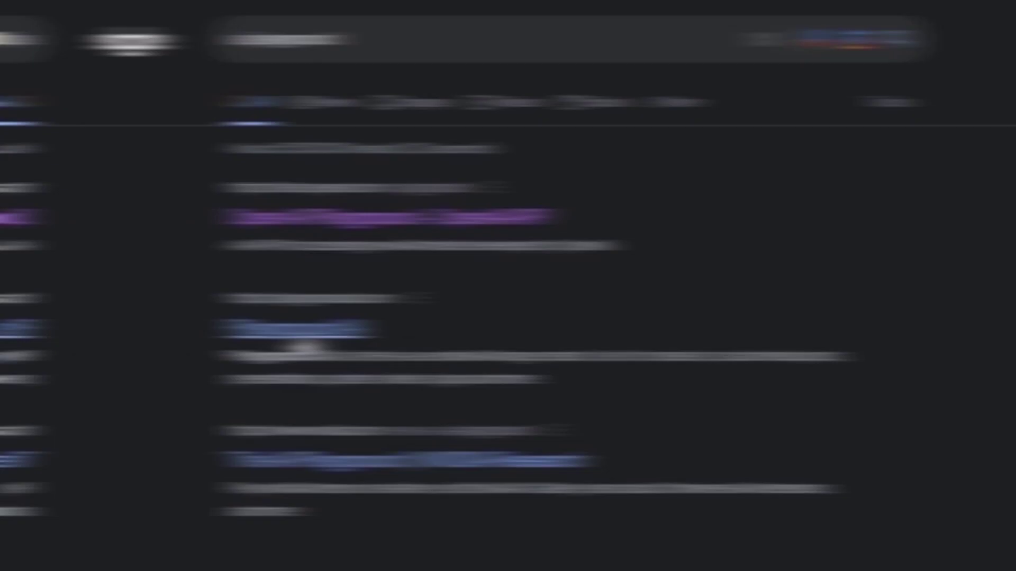
left_click(288, 336)
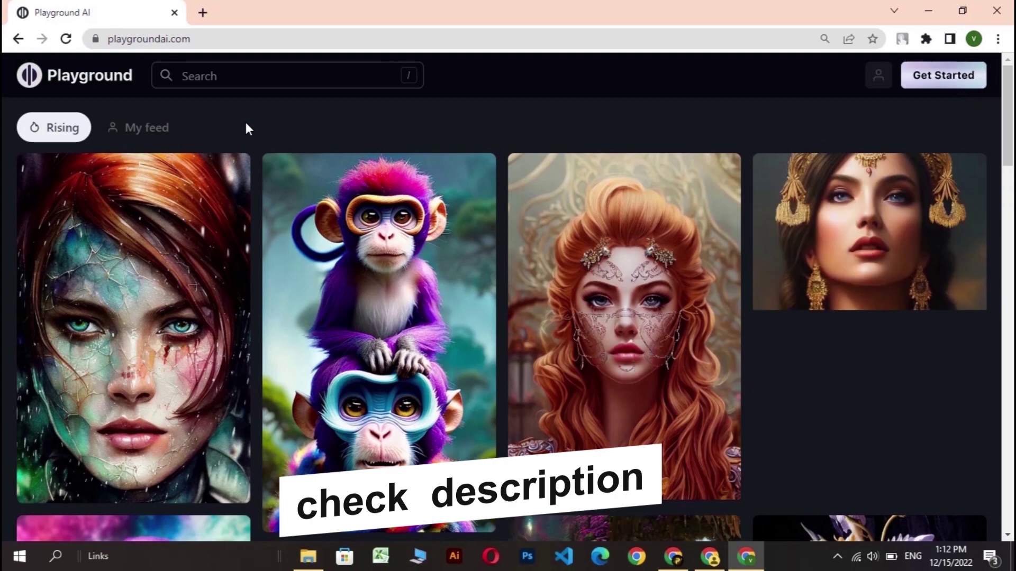
left_click(942, 75)
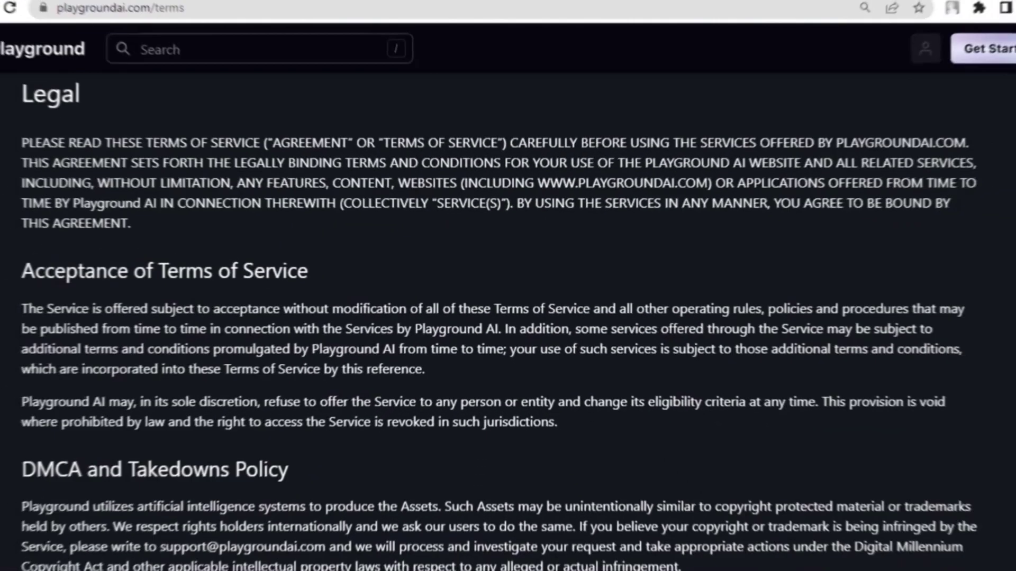
scroll(508, 318, "down", 2)
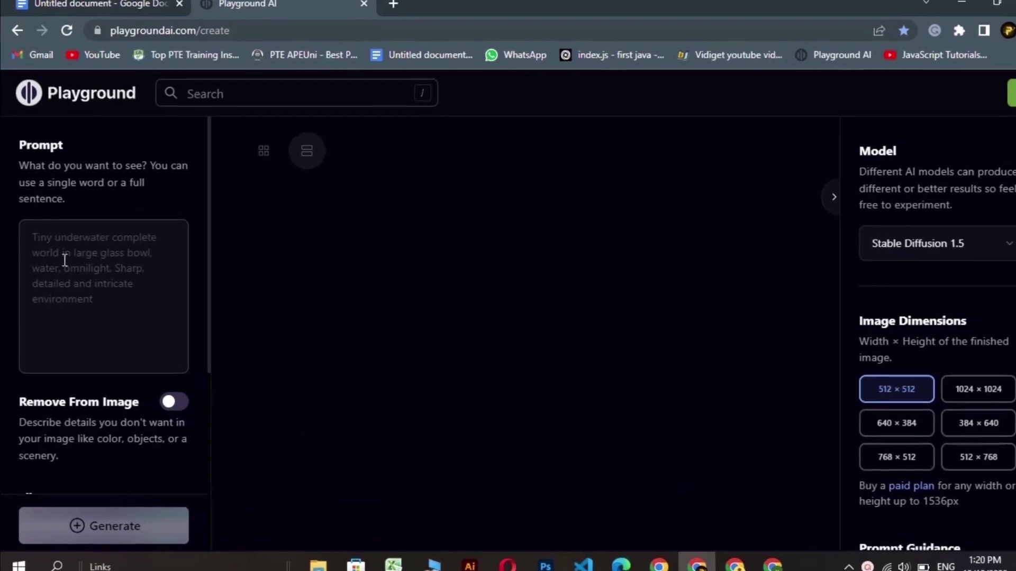
- Enter the prompt 'Sci-fi character portraite, highly detailed'
left_click(66, 259)
type("Sci-fi character portraite, hi")
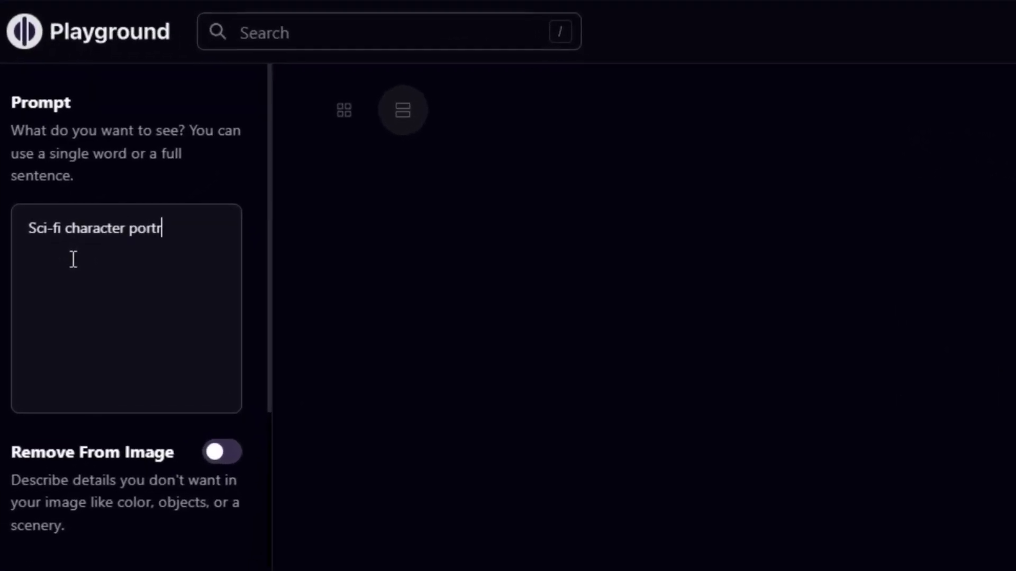
type("ghly detailed")
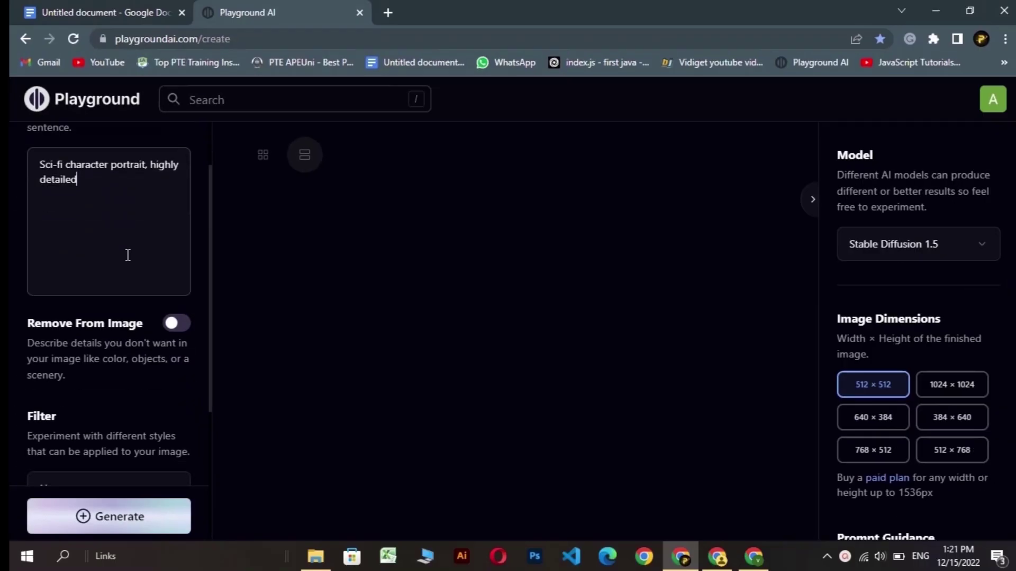
scroll(133, 252, "down", 4)
- Apply the Delicate detail filter and generate the sci-fi portrait
left_click(135, 271)
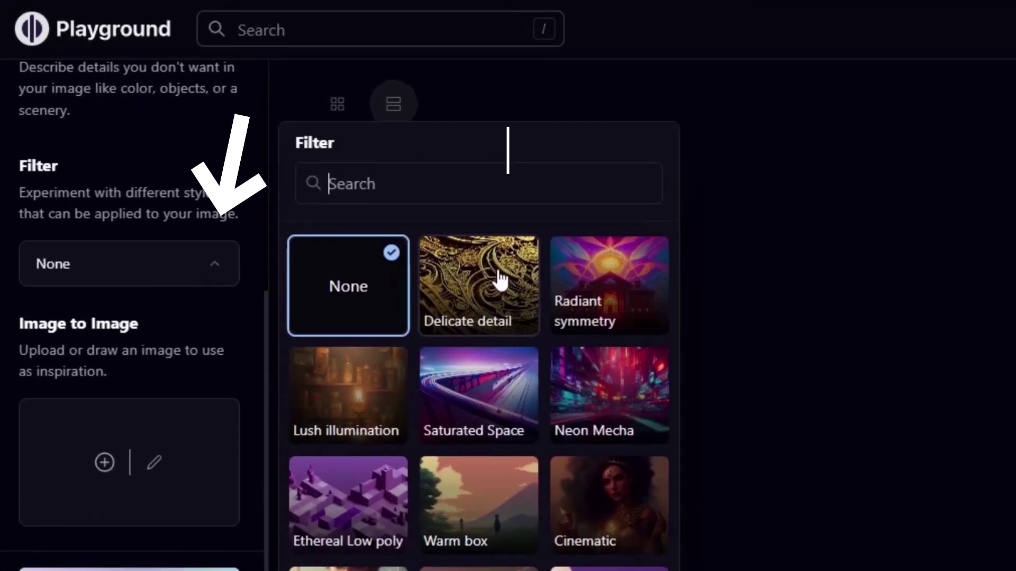
scroll(470, 365, "down", 5)
scroll(518, 552, "down", 2)
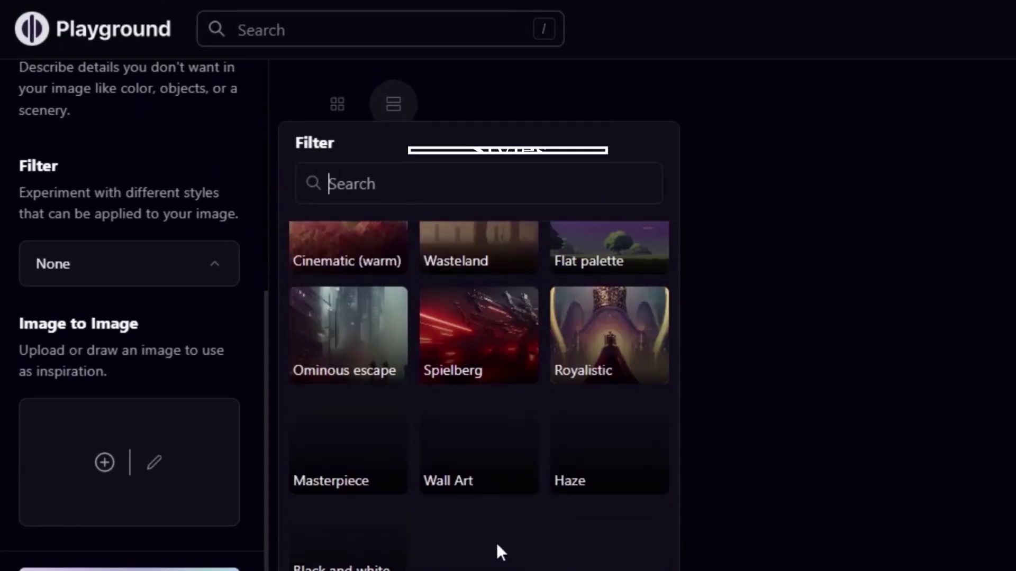
scroll(489, 508, "up", 6)
left_click(480, 288)
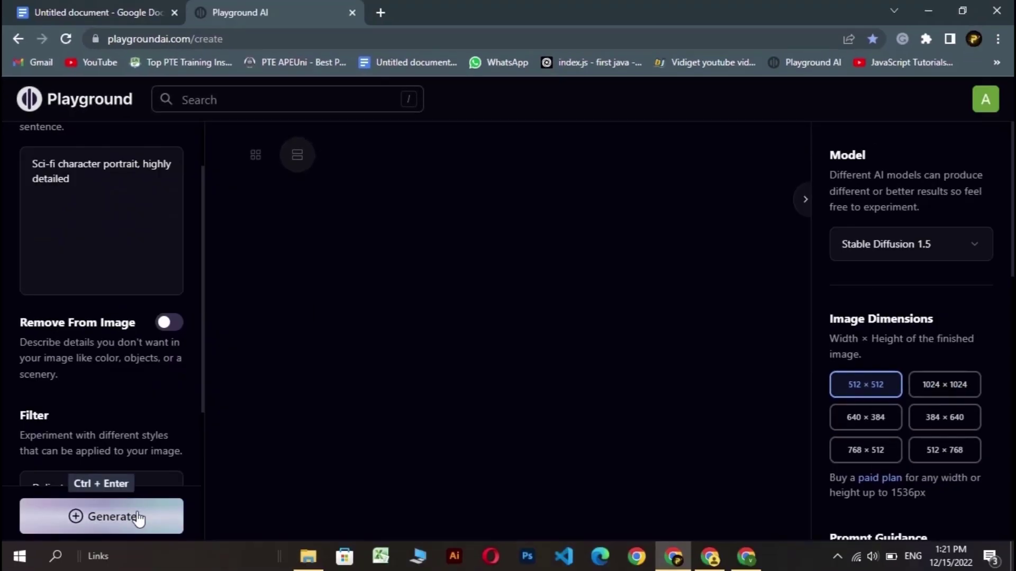
left_click(139, 518)
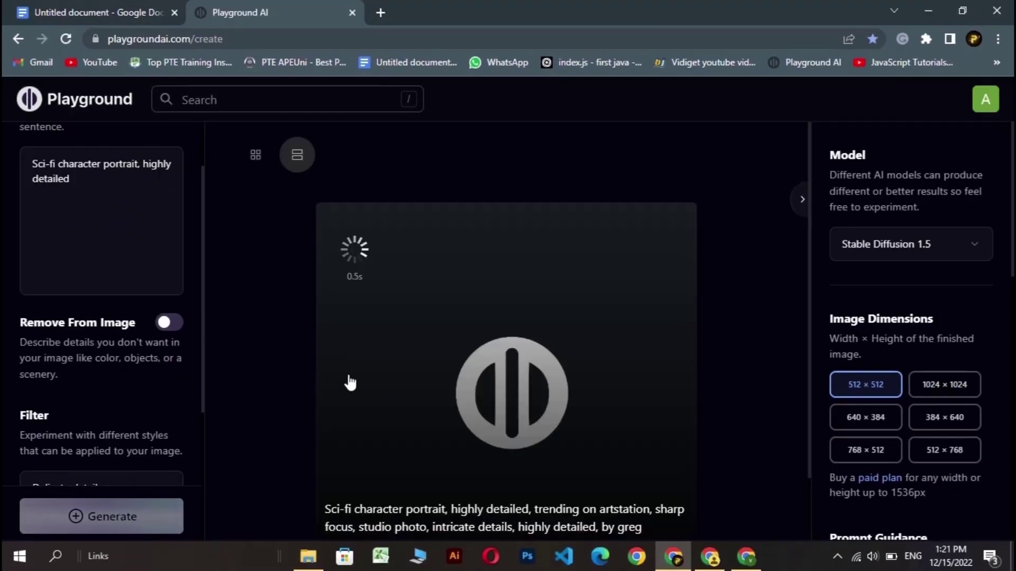
scroll(256, 350, "down", 1)
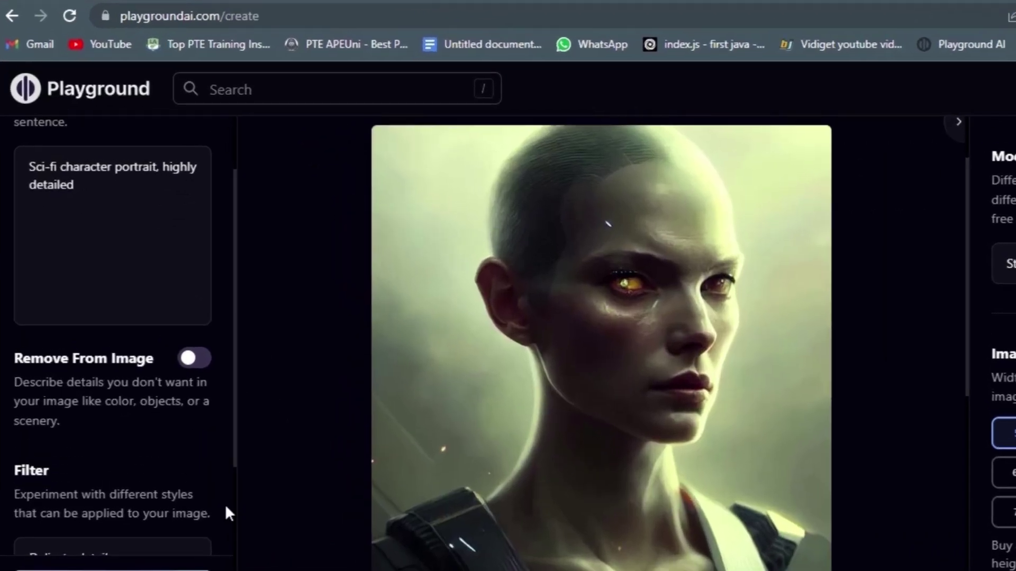
left_click(103, 187)
- Add 'fighter' to the prompt and generate two fighter portraits
type(", fighter")
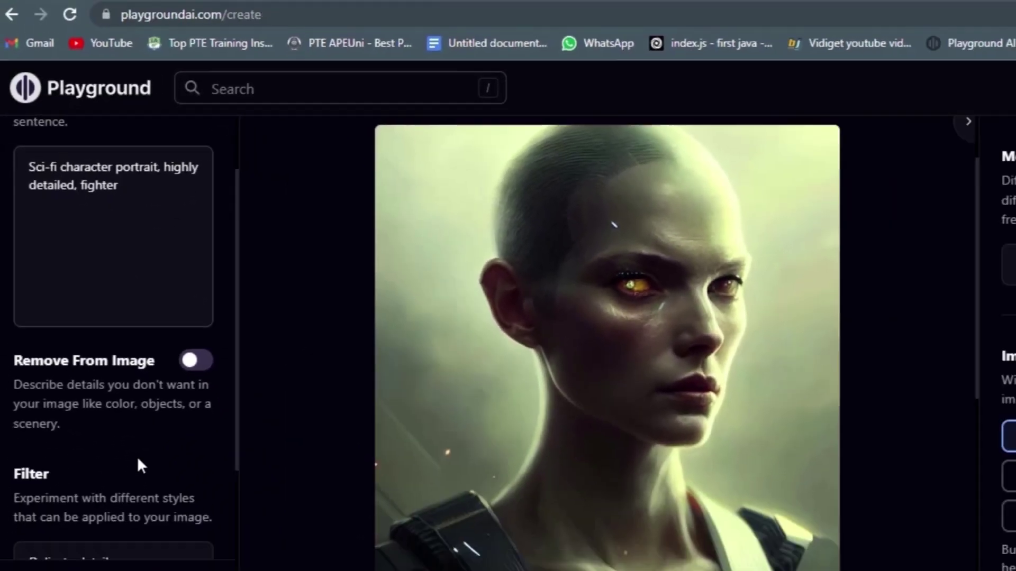
left_click(159, 544)
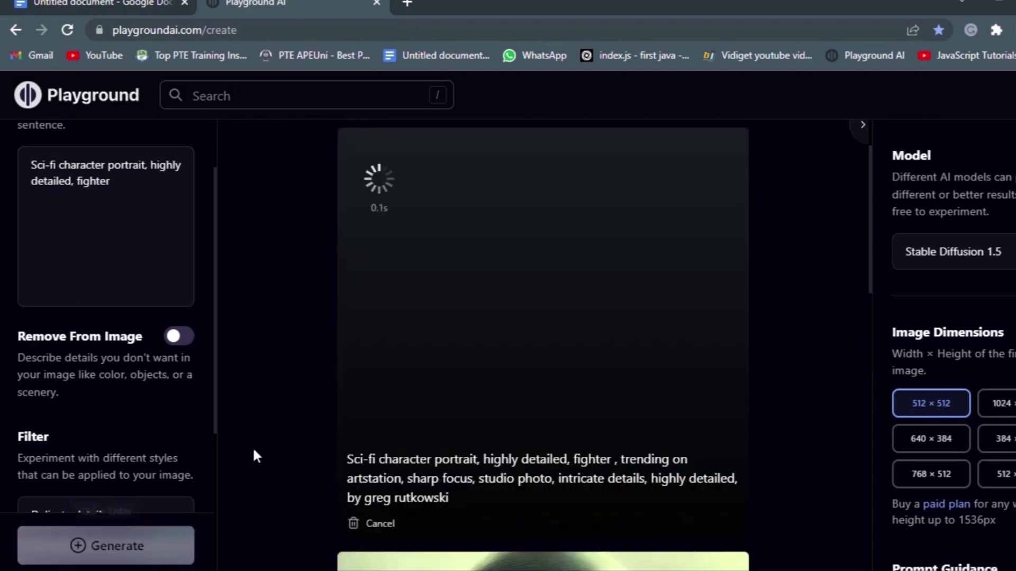
left_click(185, 545)
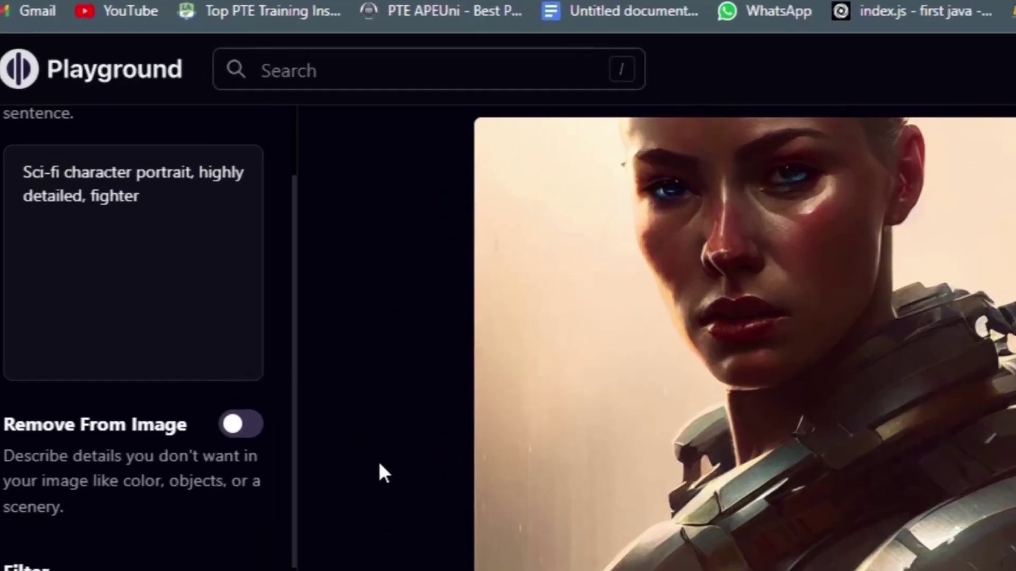
- Append 'beautiful' to the prompt and generate a portrait
left_click(125, 186)
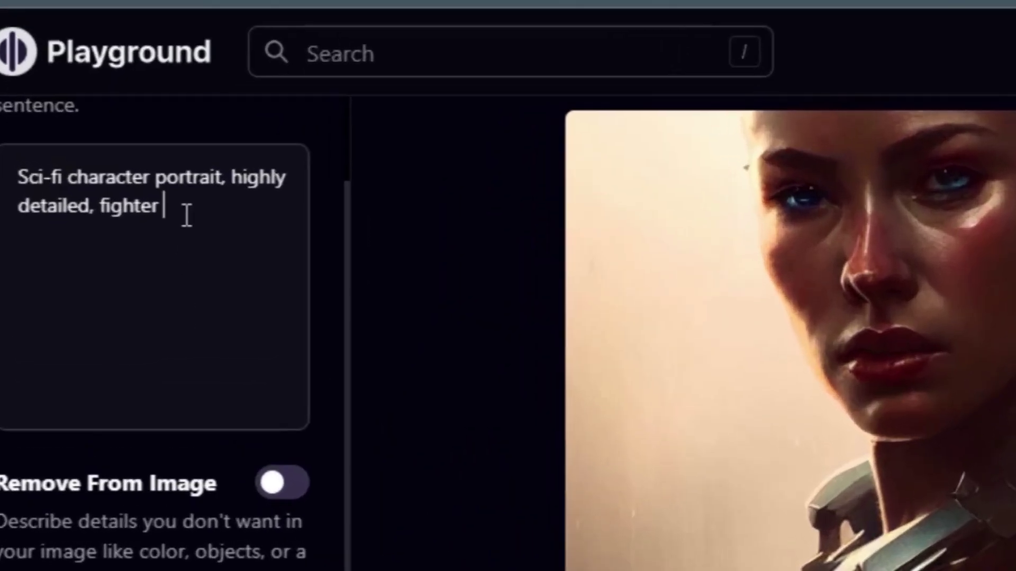
type(", beautiful")
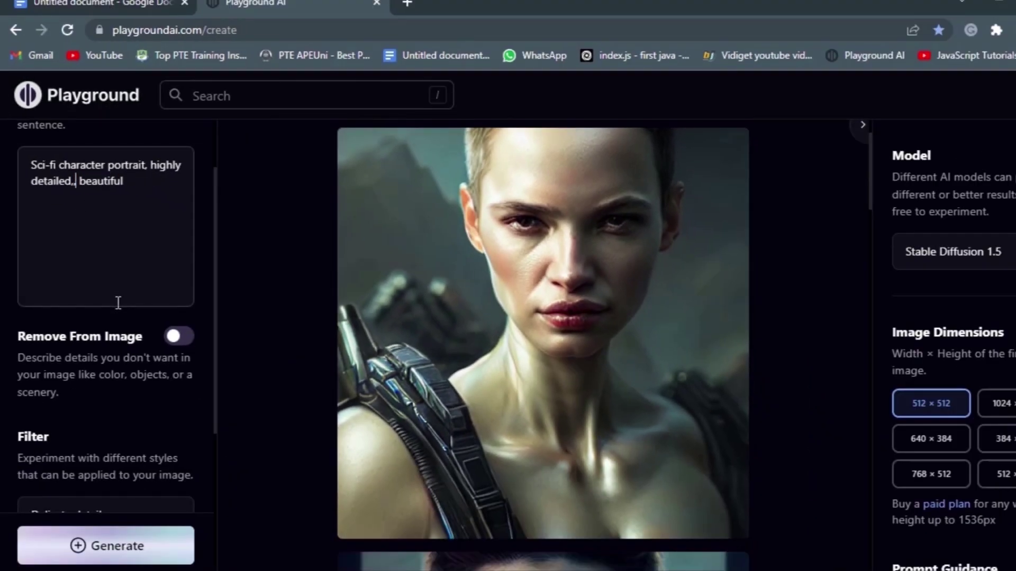
left_click(154, 545)
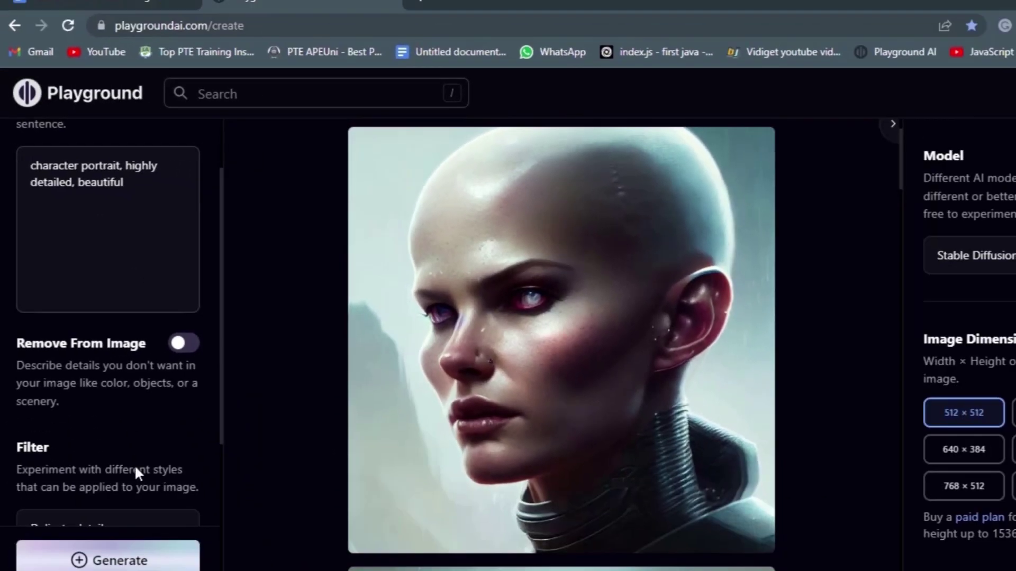
- Generate four more portraits from 'character portrait, highly detailed, beautiful'
left_click(122, 559)
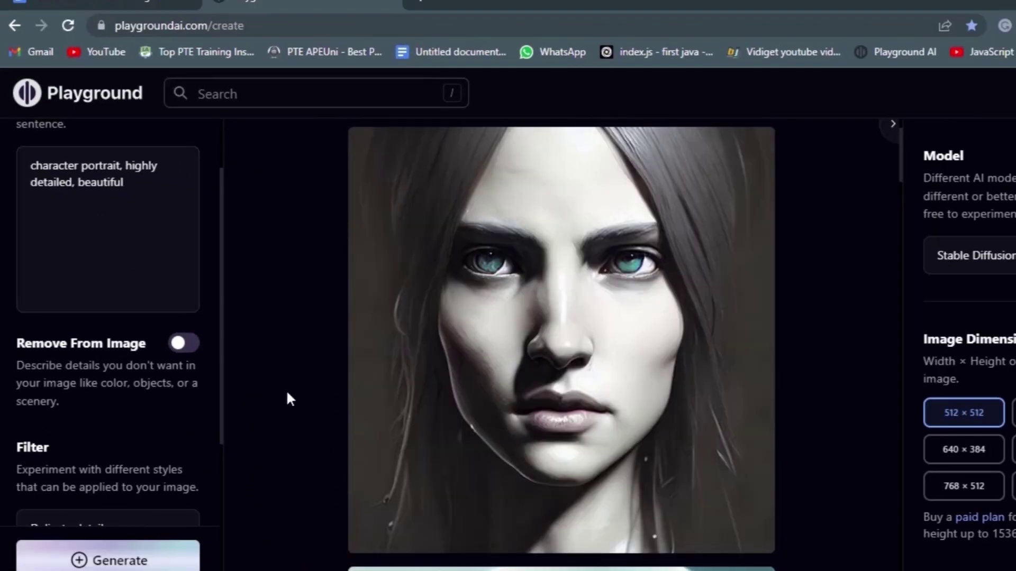
left_click(122, 559)
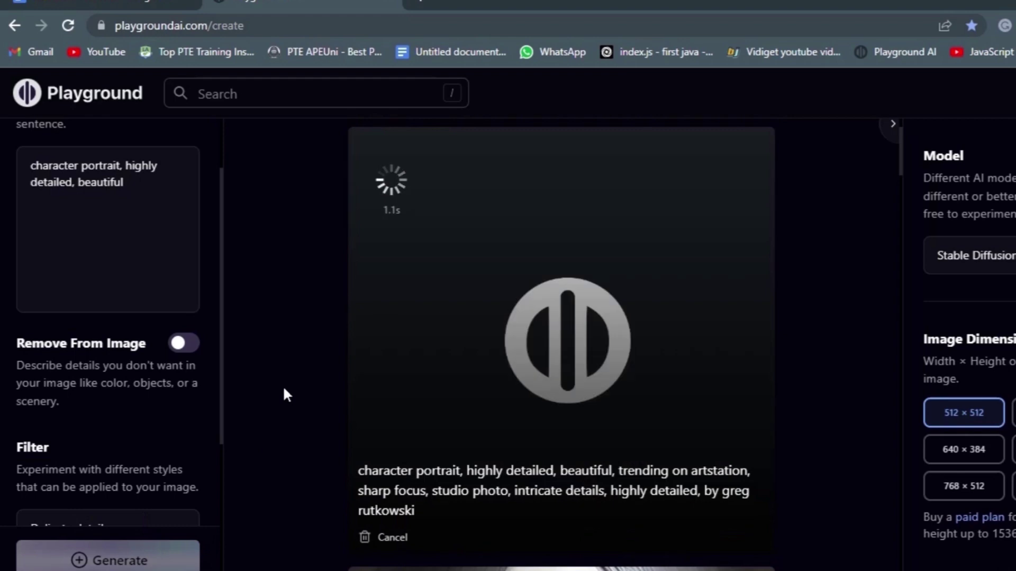
key("ctrl+Return")
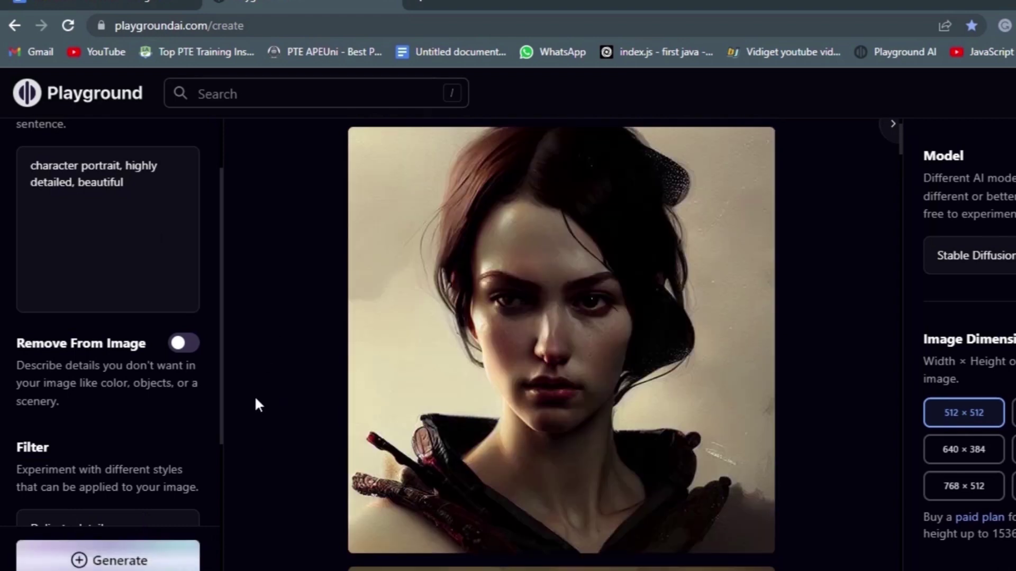
key("ctrl+Return")
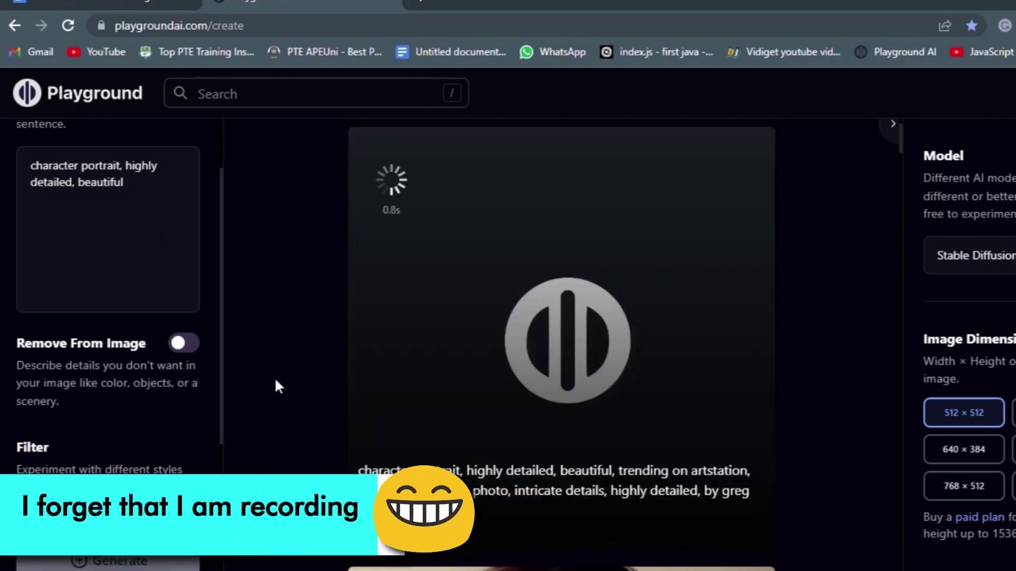
scroll(119, 412, "down", 3)
left_click(139, 370)
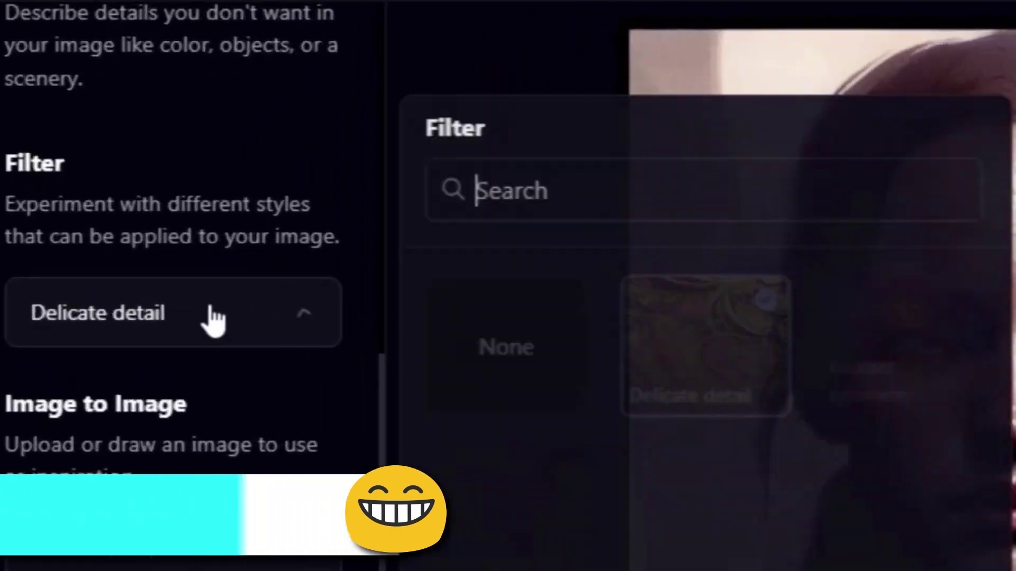
- Apply the Royalistic filter and generate royal portraits
scroll(888, 454, "down", 5)
left_click(889, 454)
key("ctrl+Return")
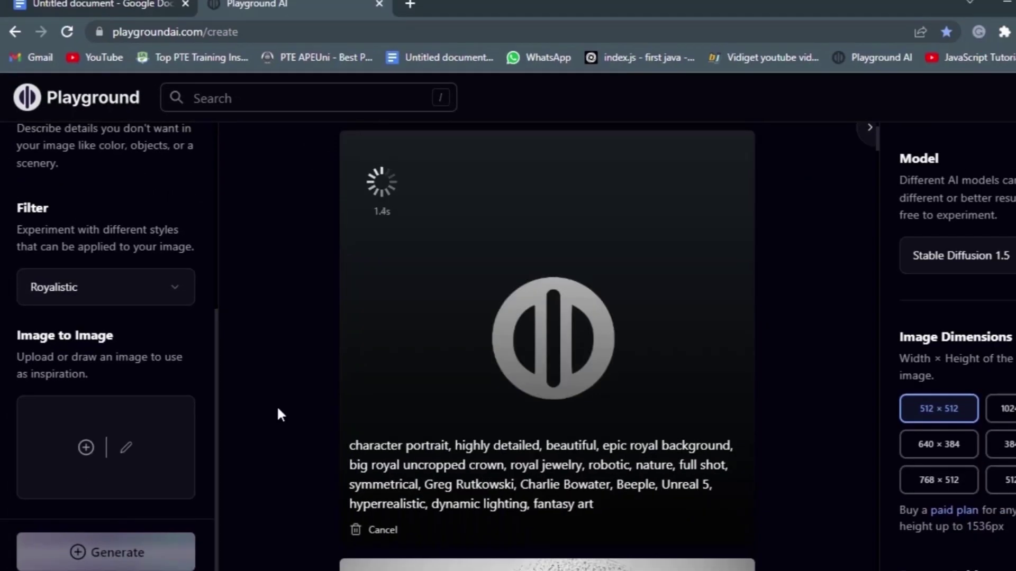
left_click(156, 554)
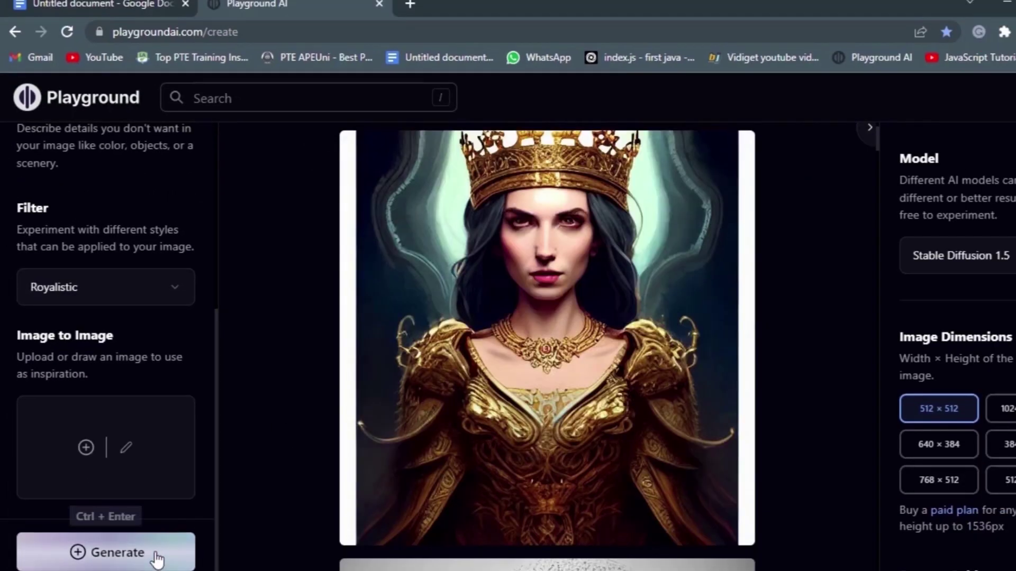
- Generate two more crowned queen portraits and upscale one by 4x
scroll(131, 430, "up", 5)
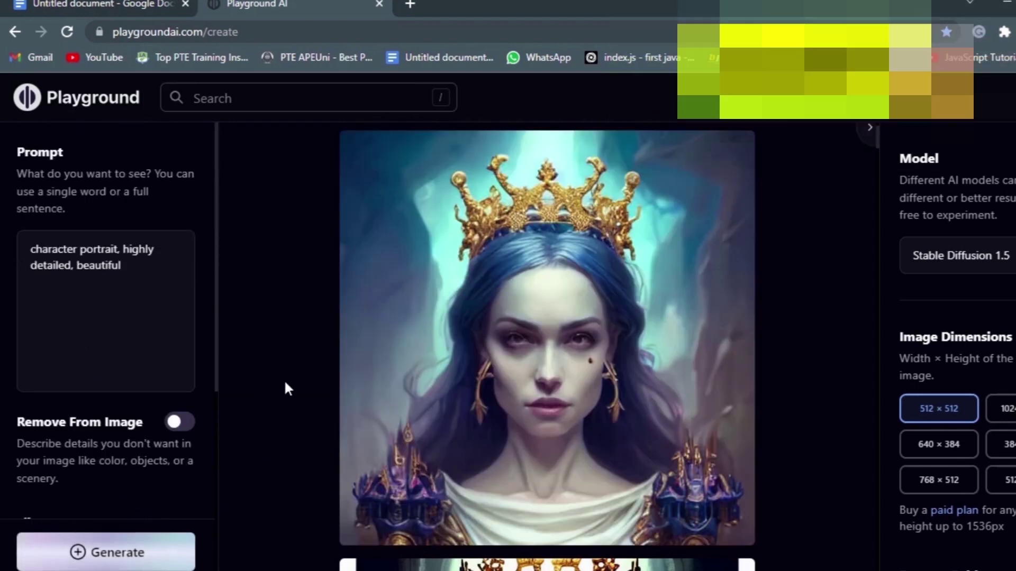
left_click(173, 544)
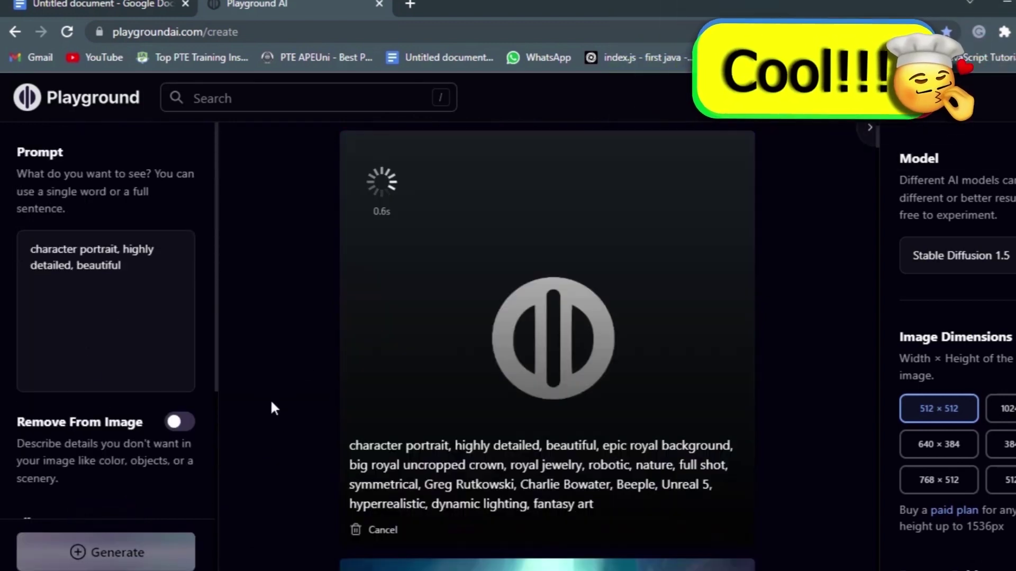
key("ctrl+Return")
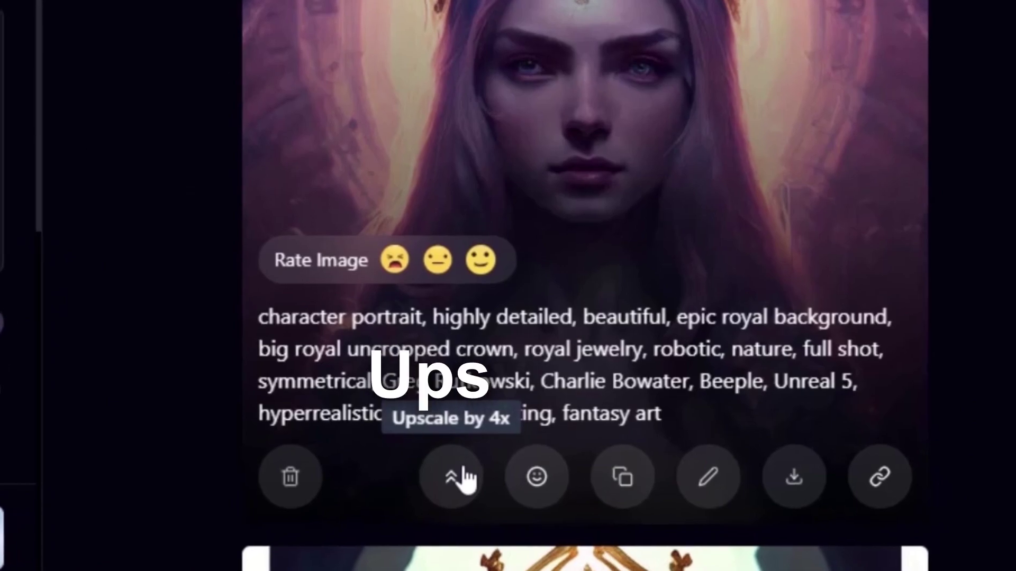
left_click(433, 471)
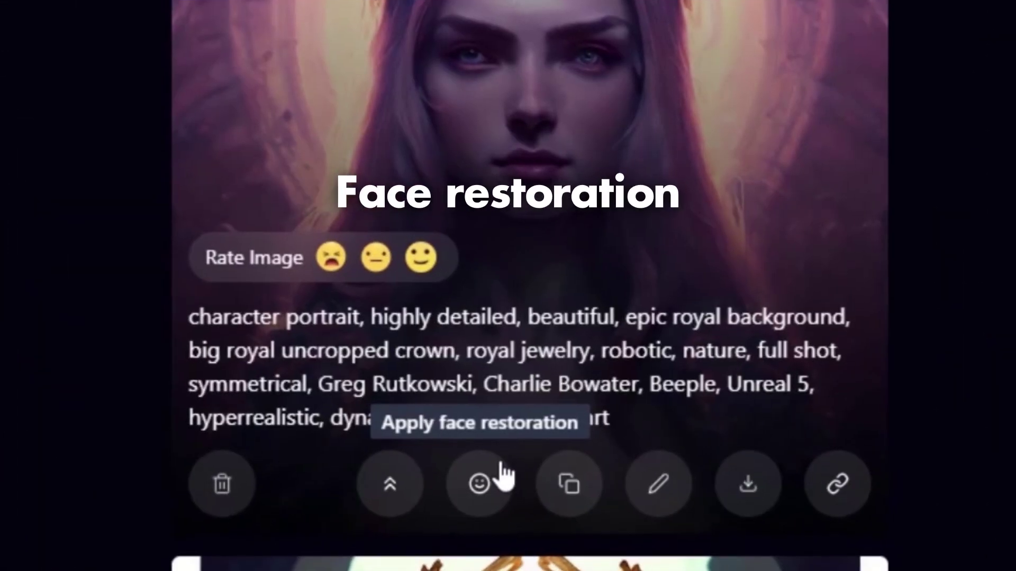
- Run face restoration on the queen portrait, then choose an image file for inspiration
left_click(502, 465)
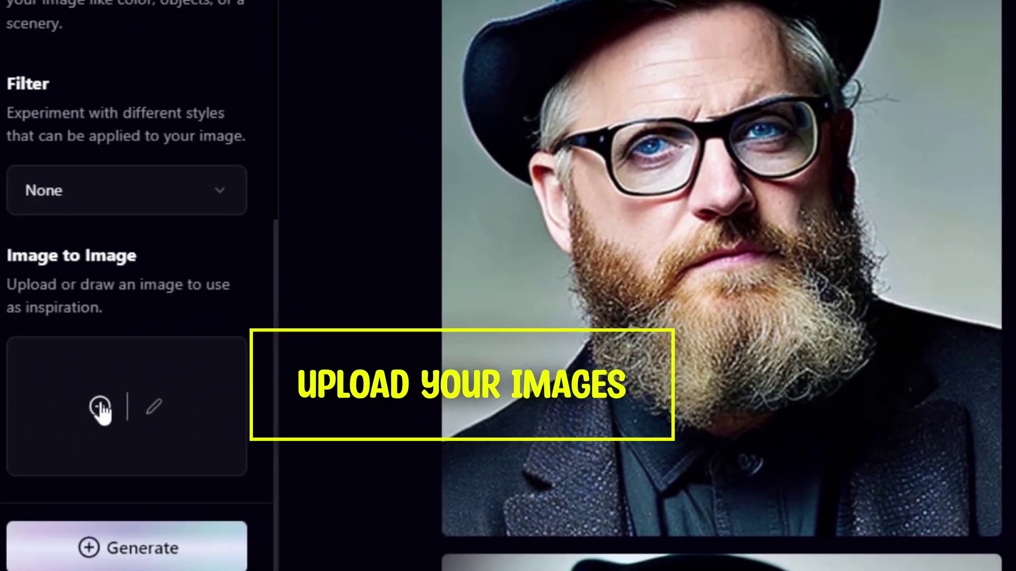
left_click(99, 407)
- Paint an inpainting mask over the meditating figure in the river landscape
scroll(379, 157, "down", 5)
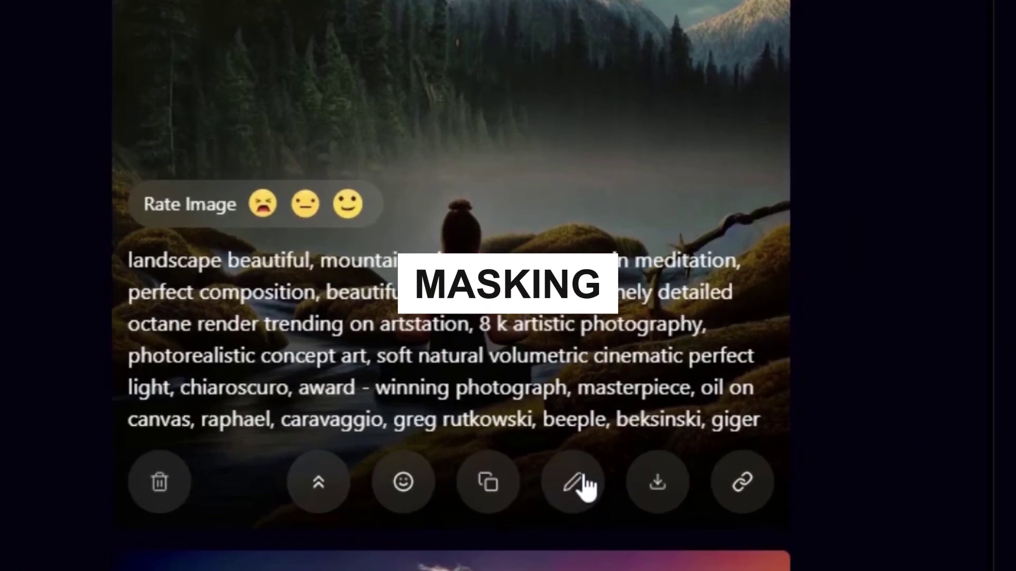
left_click(578, 481)
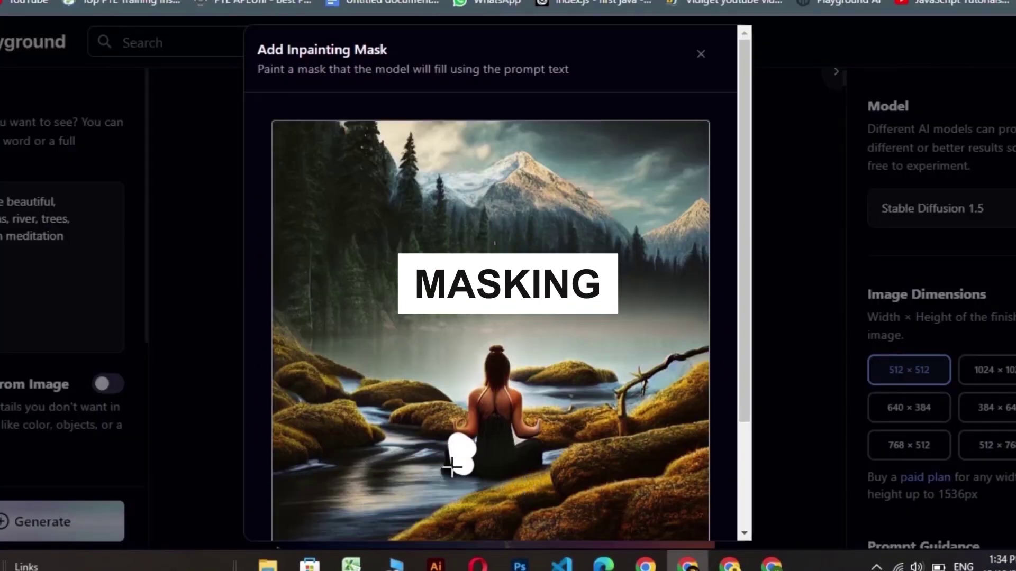
left_click_drag(452, 468, 472, 438)
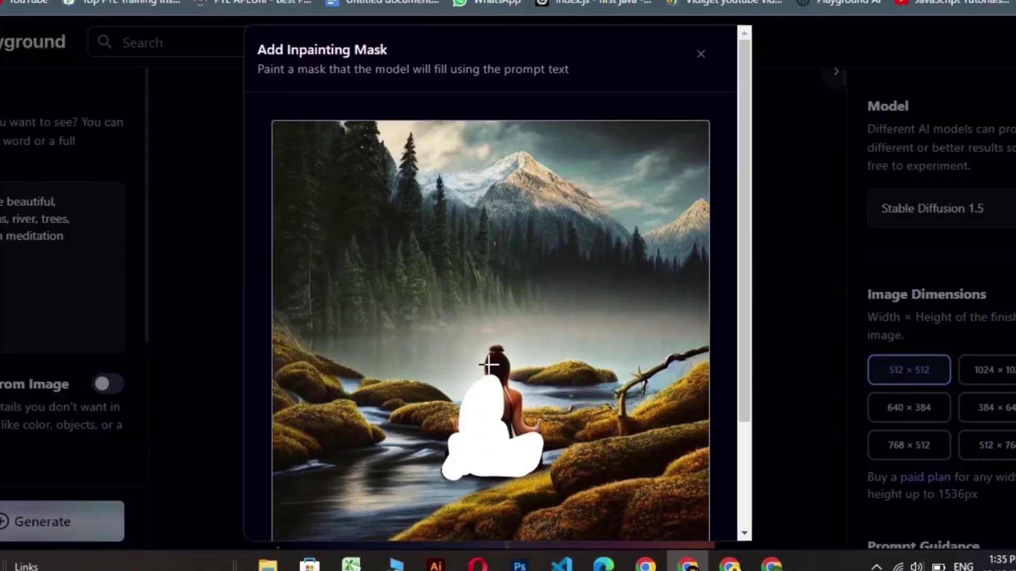
scroll(390, 476, "down", 3)
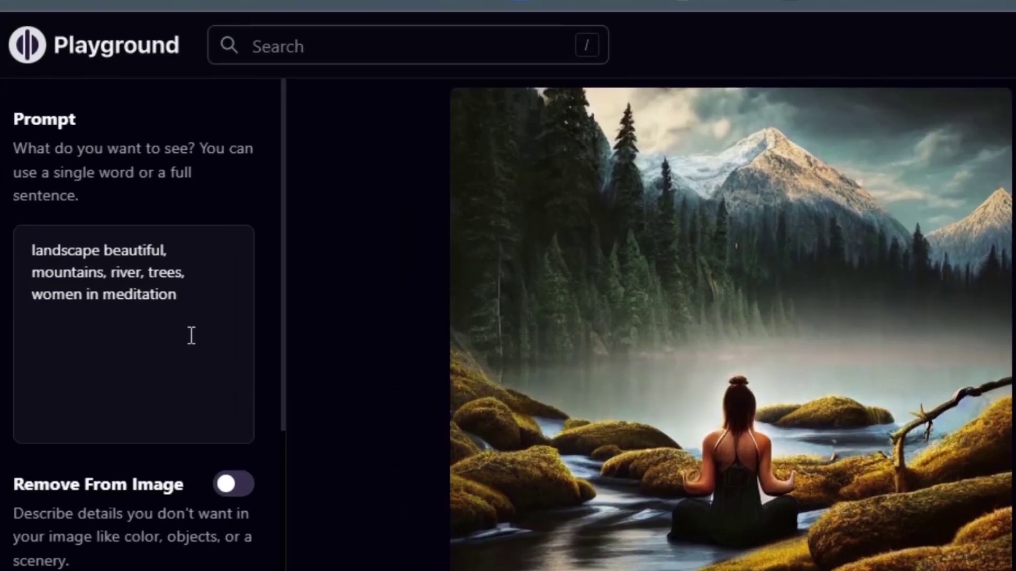
- Replace the prompt with 'women in meditation' and apply the Royalistic filter
key("ctrl+a")
type("women in meditation")
scroll(61, 297, "down", 3)
left_click(113, 345)
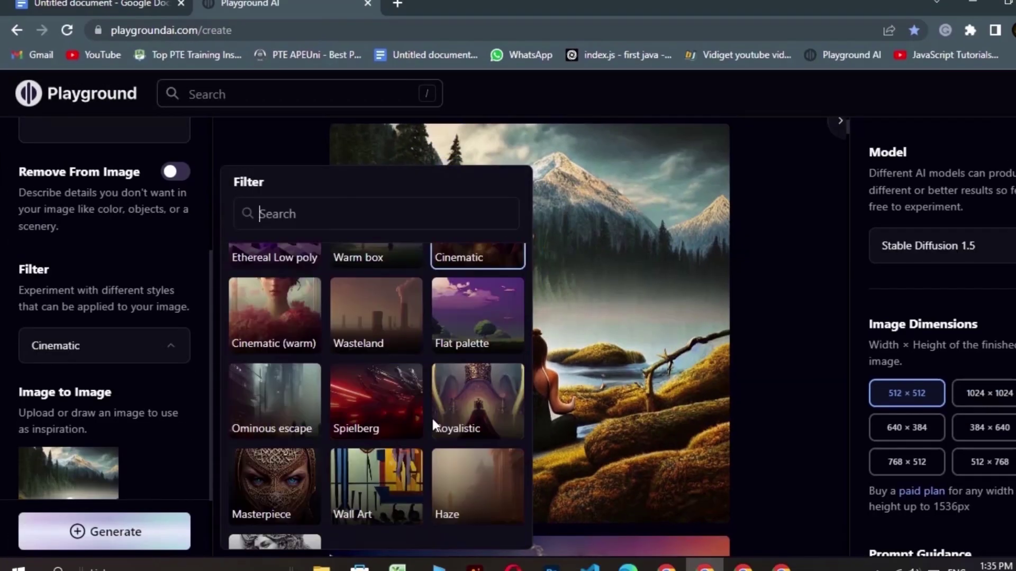
left_click(431, 394)
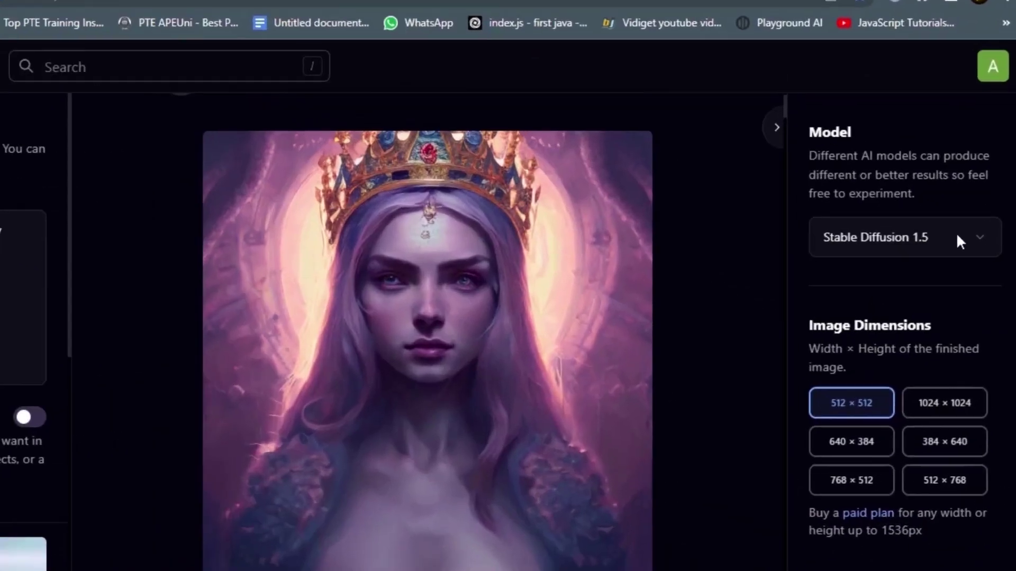
left_click(956, 240)
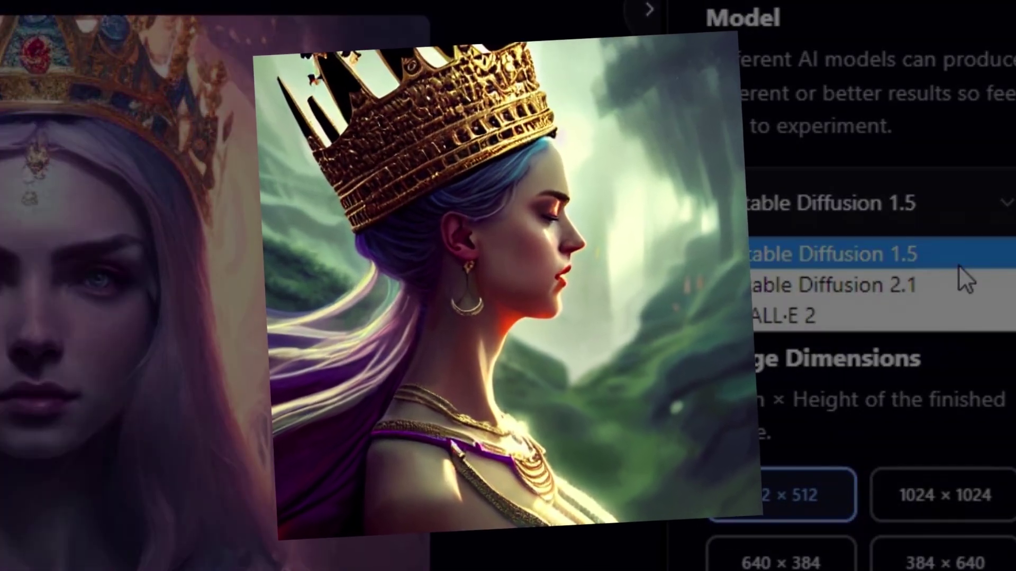
- Switch the model to Stable Diffusion 2.1
left_click(959, 268)
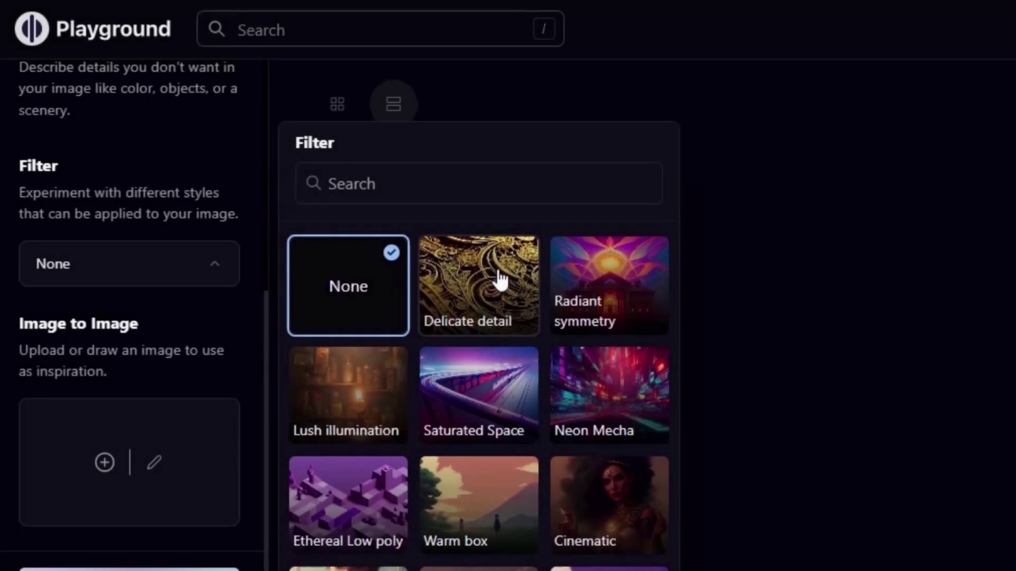
scroll(503, 354, "down", 7)
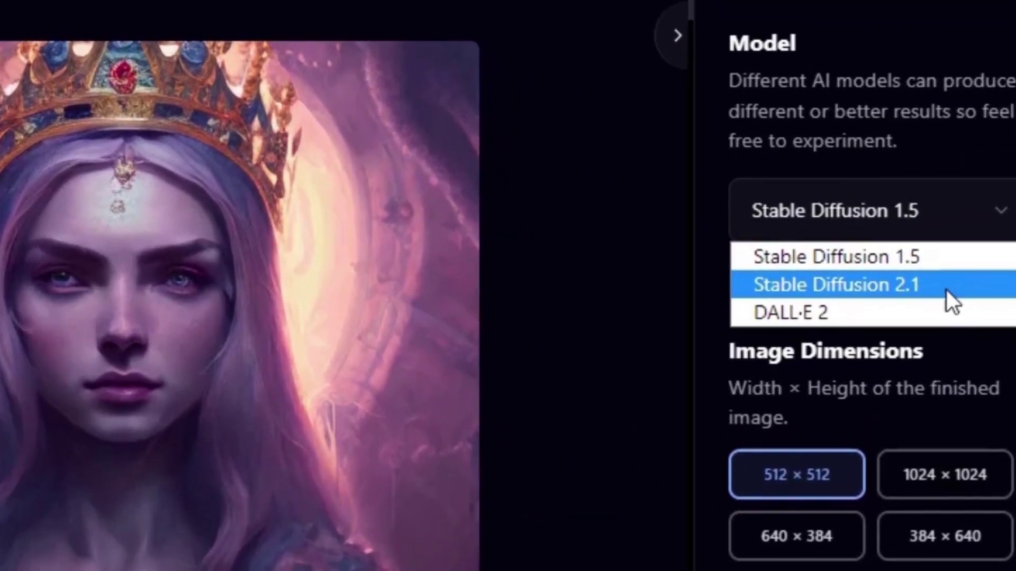
left_click(947, 286)
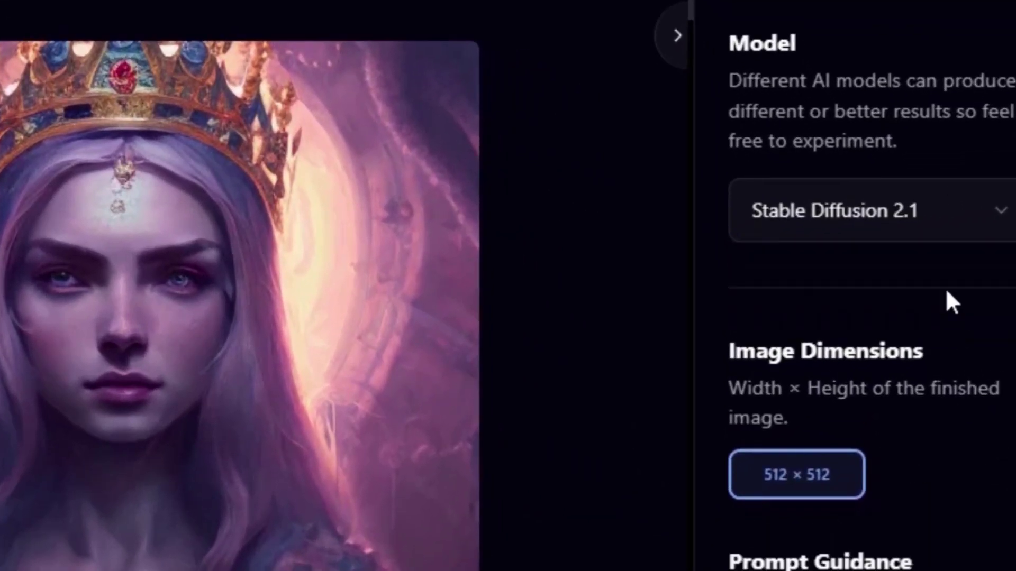
- Write the prompt 'Man with thick beard, blue eyes', fixing the 'beared' typo
type("Man with thick")
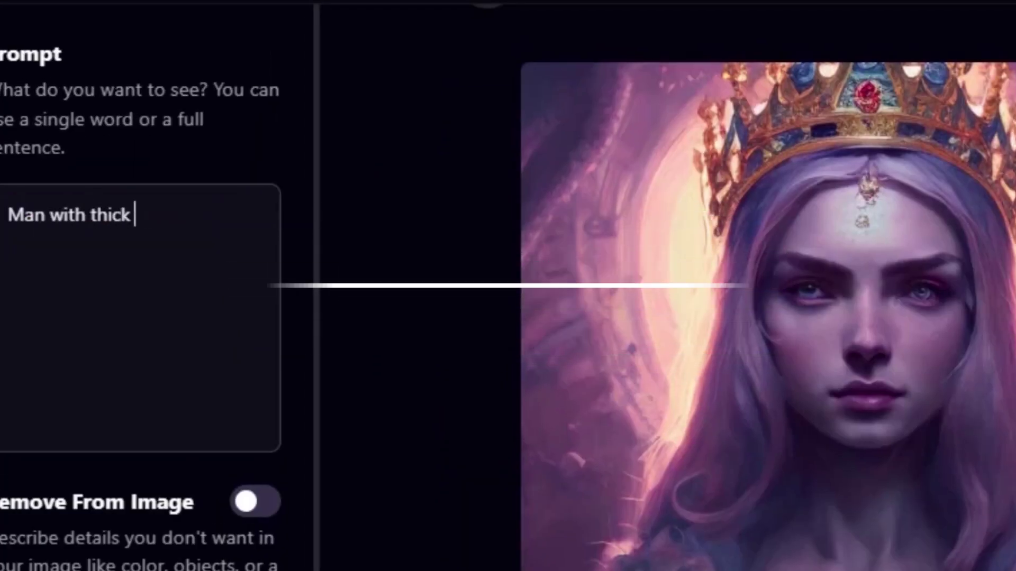
left_click(177, 215)
key("BackSpace")
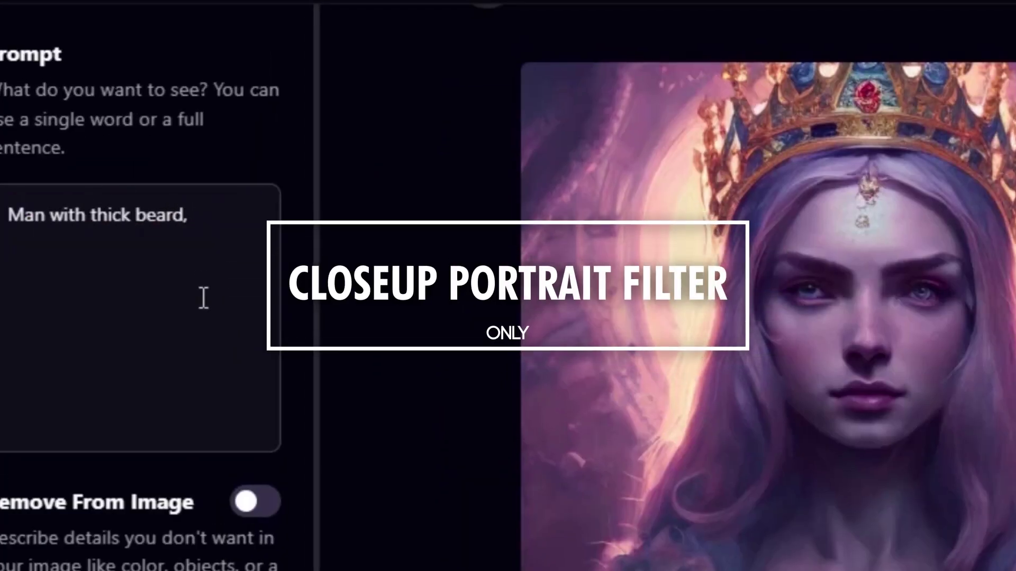
left_click(204, 297)
type("bl")
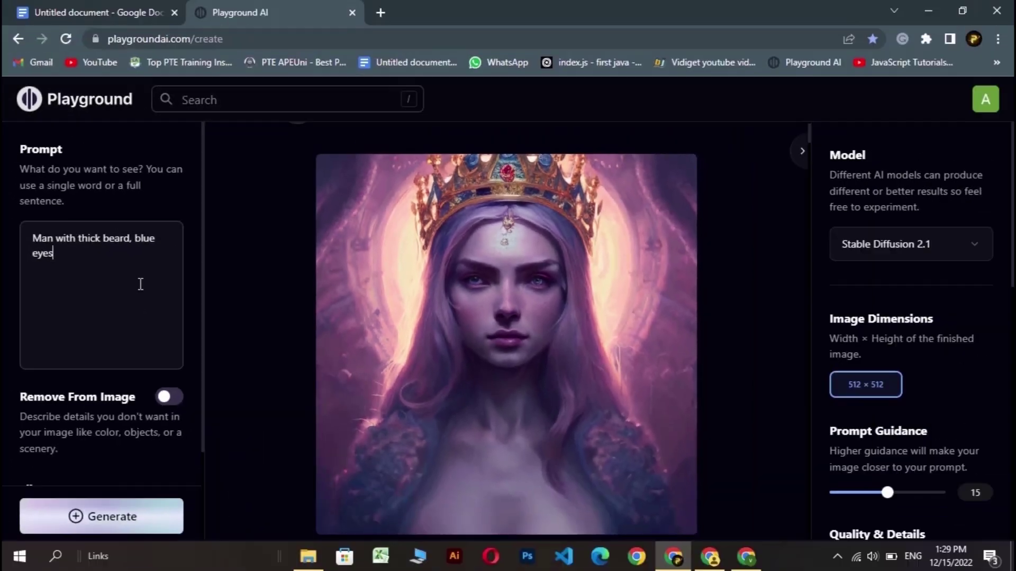
scroll(204, 298, "down", 5)
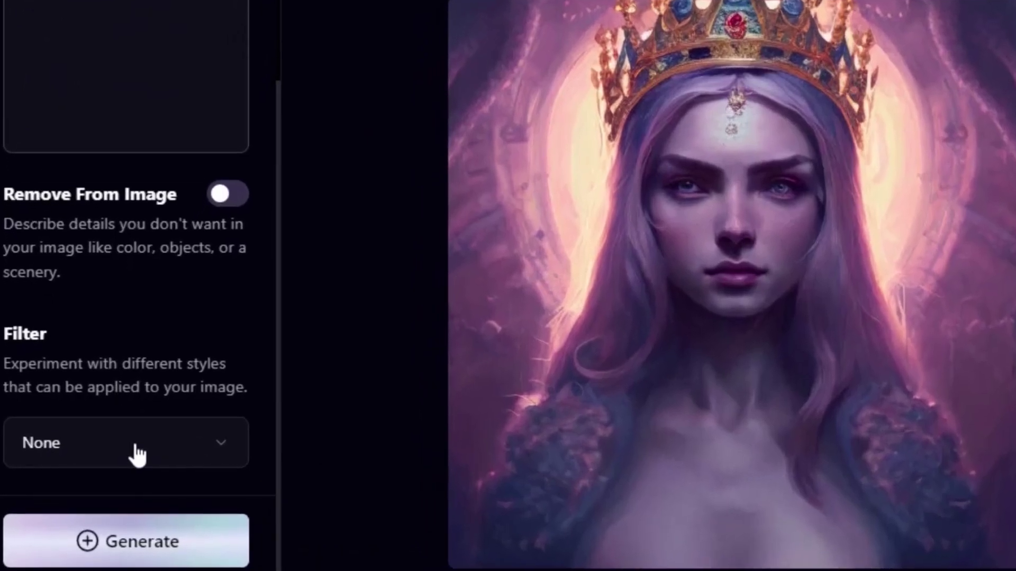
- Apply the Close up portrait filter and generate the bearded man portrait
left_click(132, 454)
left_click(526, 495)
scroll(100, 312, "up", 5)
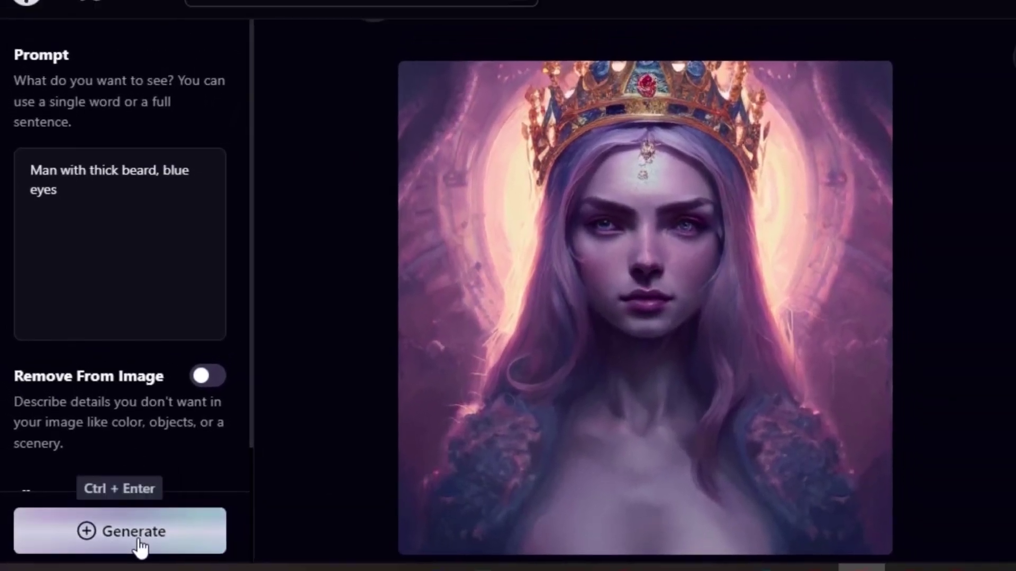
left_click(148, 552)
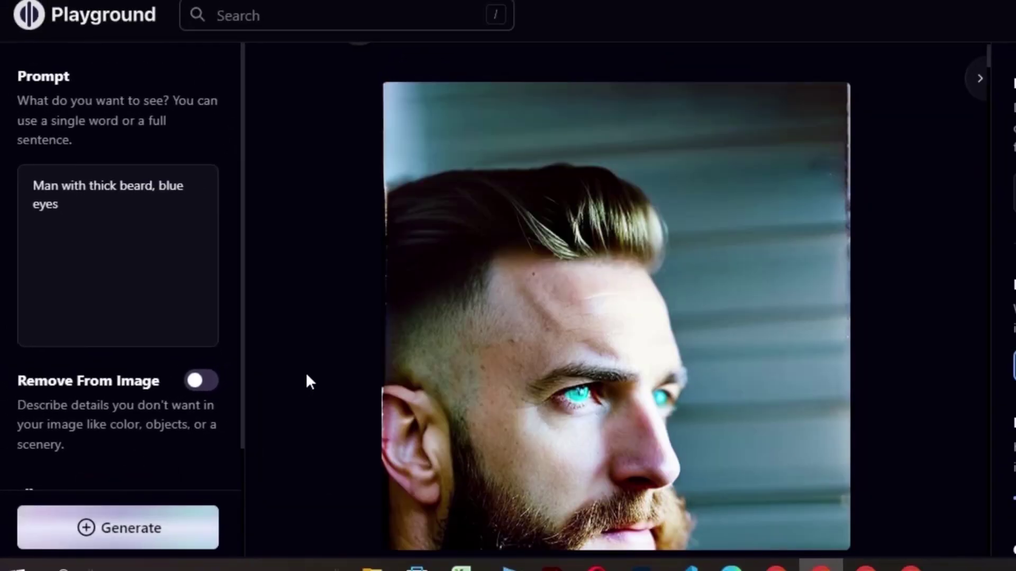
- Add a trailing comma to the prompt and generate a new blue-eyed bearded portrait
left_click(106, 207)
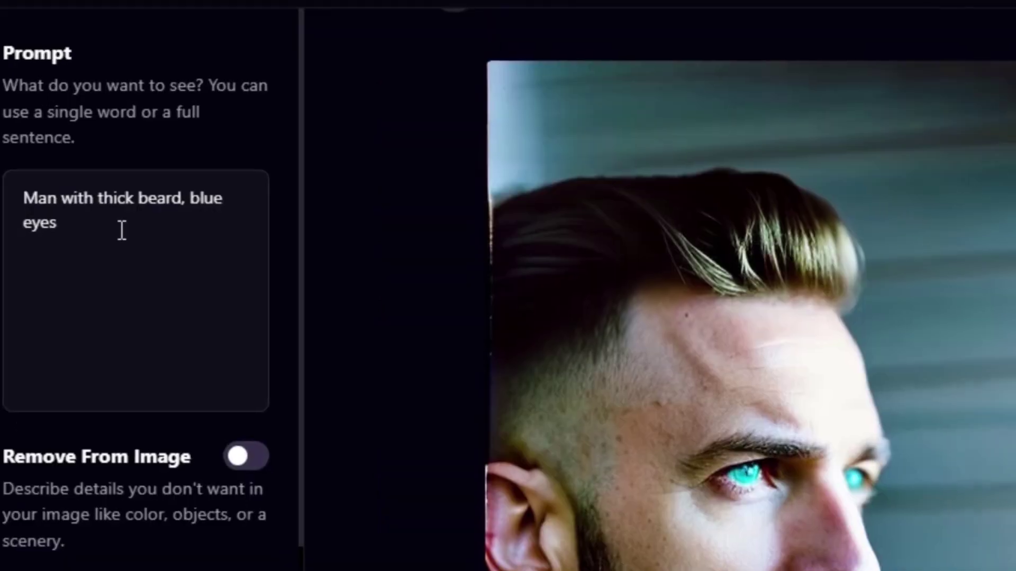
type(",")
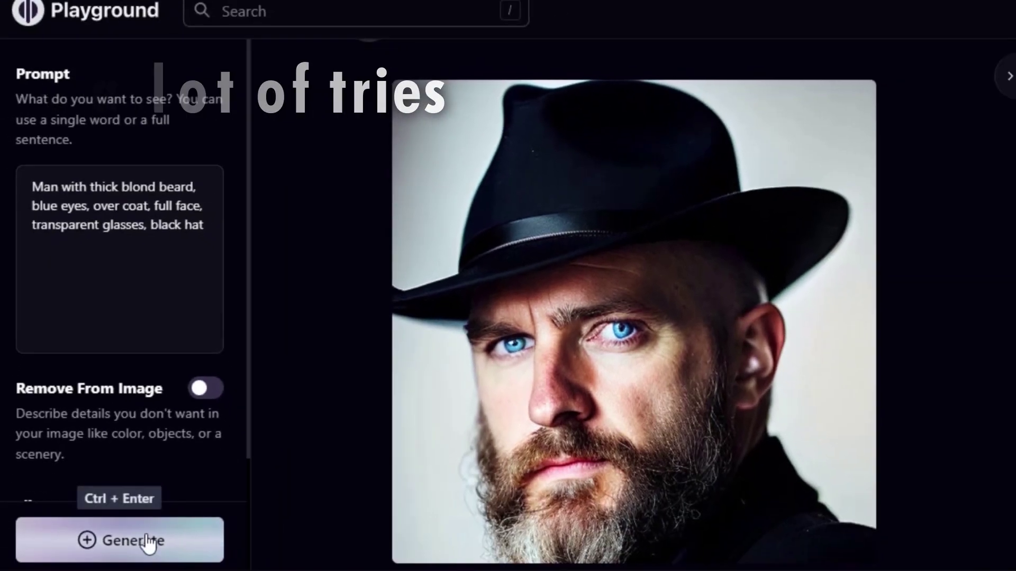
left_click(145, 540)
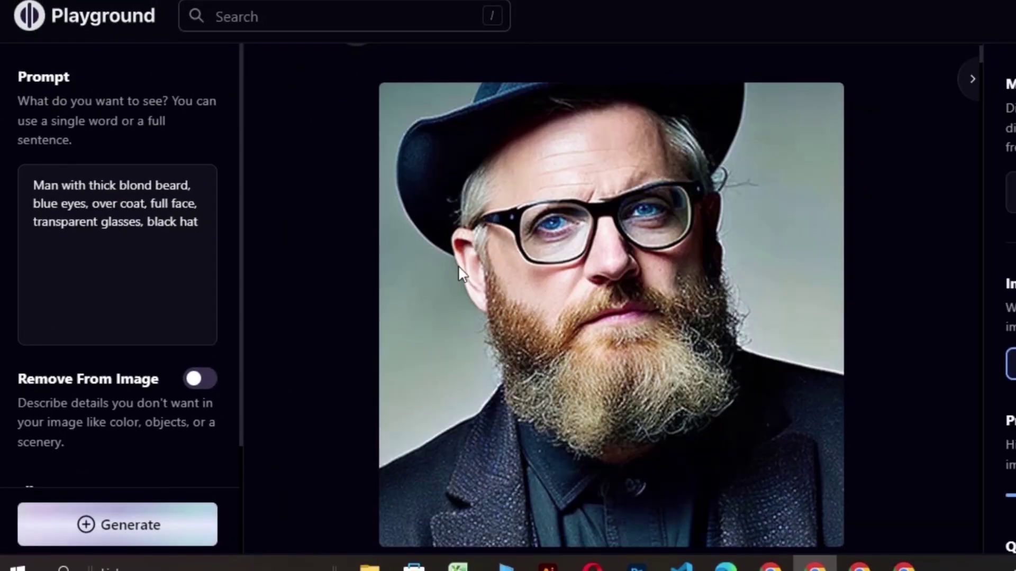
scroll(281, 325, "down", 15)
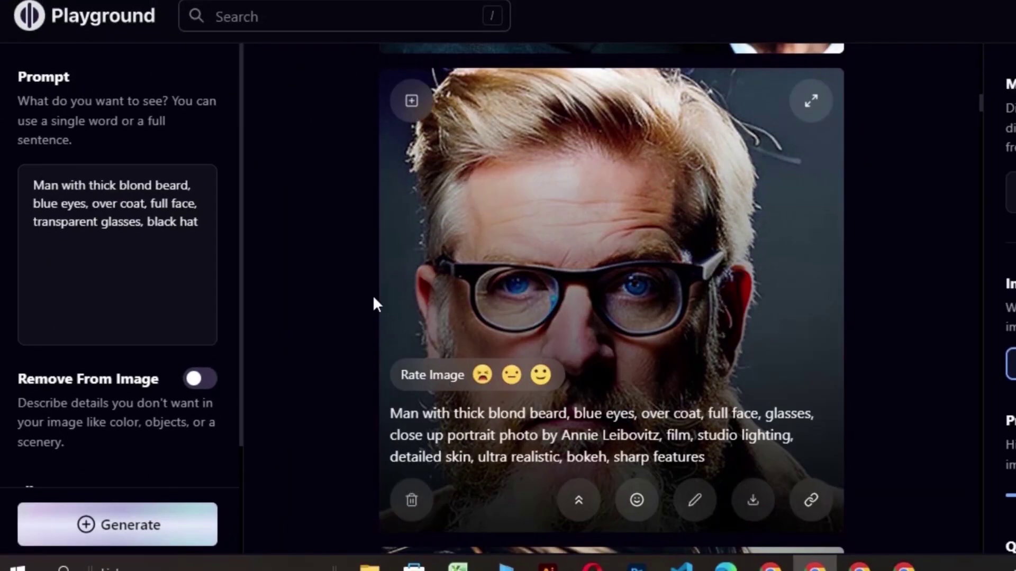
scroll(304, 262, "up", 15)
scroll(305, 262, "down", 2)
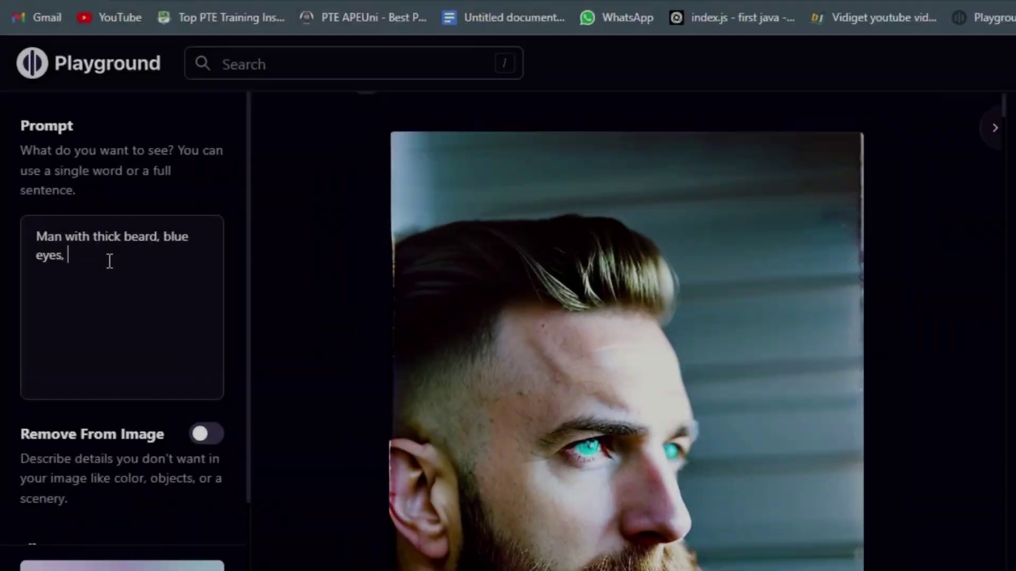
- Add 'over coat, full face' to the prompt and regenerate
type("over coat")
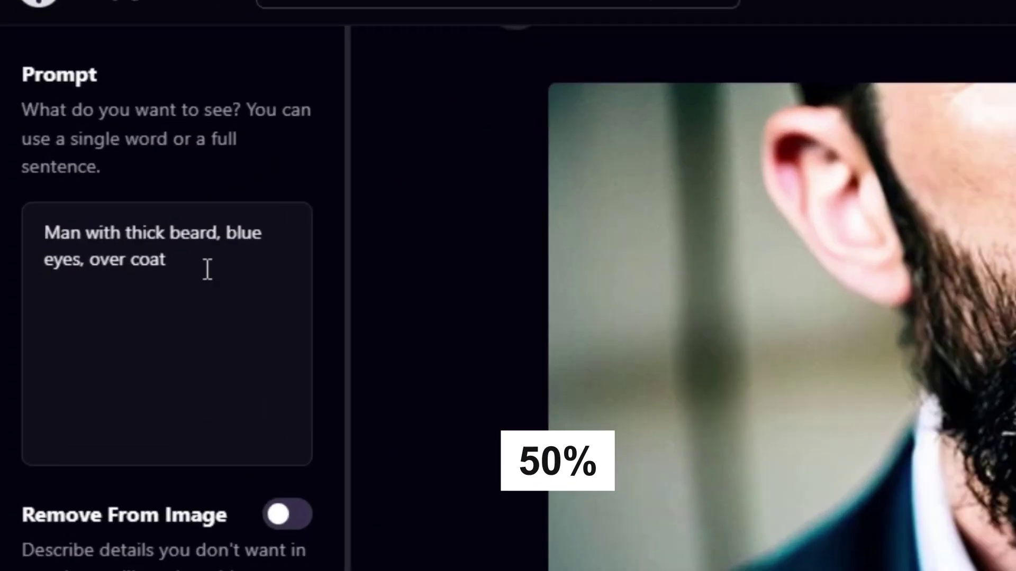
type(", full face")
key("ctrl+Return")
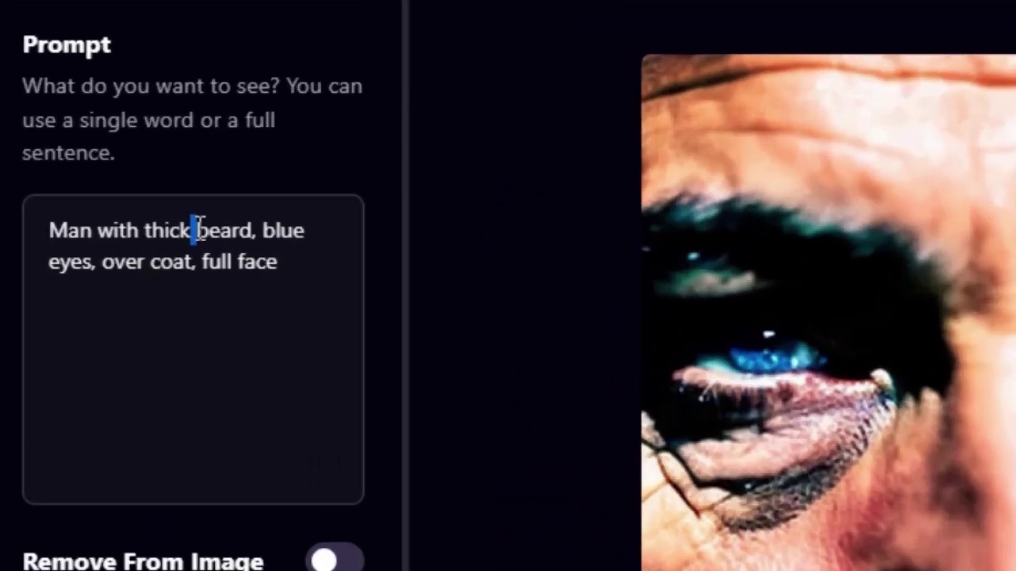
- Make the beard blond, add 'glasses', and regenerate the portrait
type("ond")
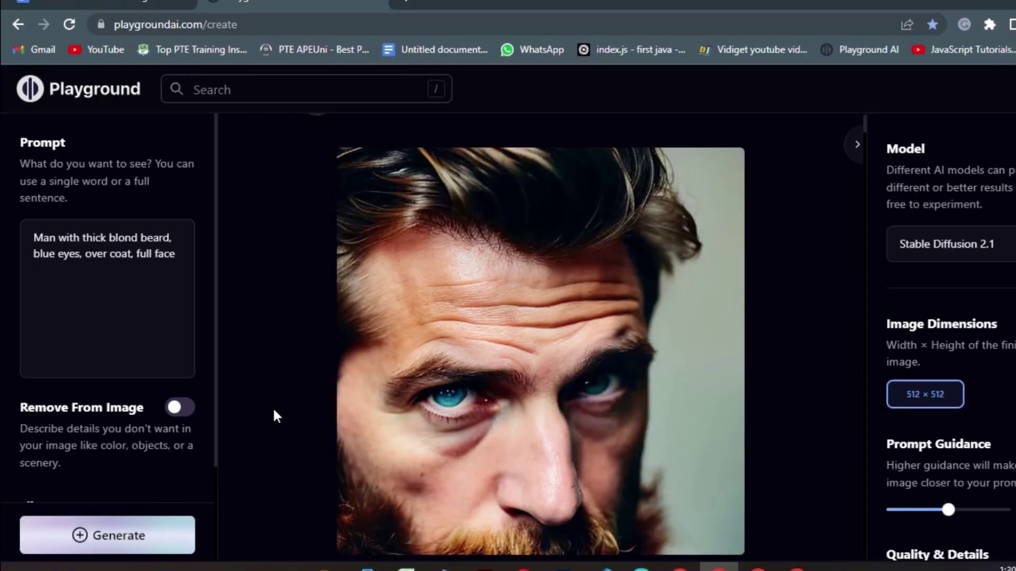
left_click(183, 251)
type(", glasses")
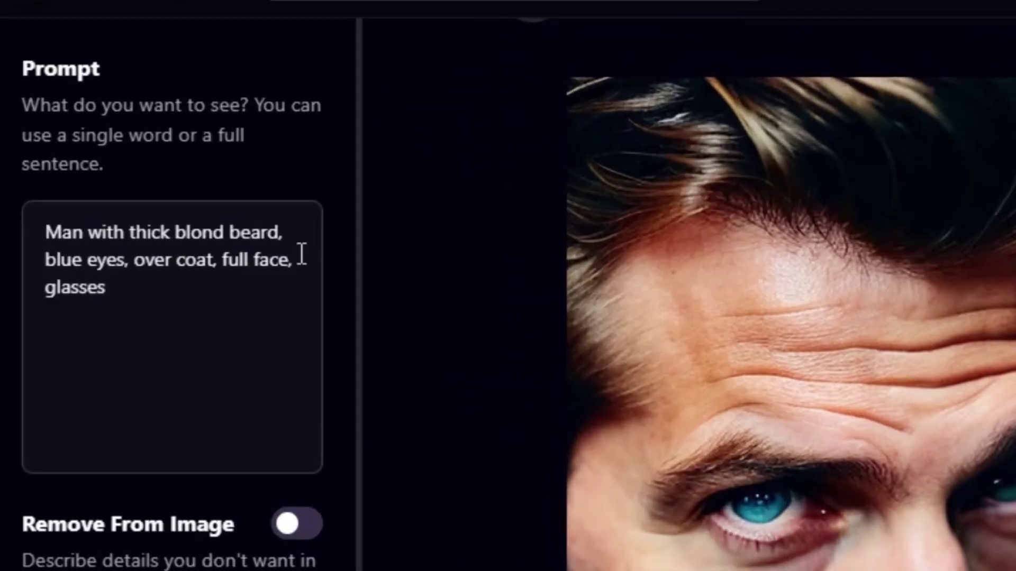
key("ctrl+Return")
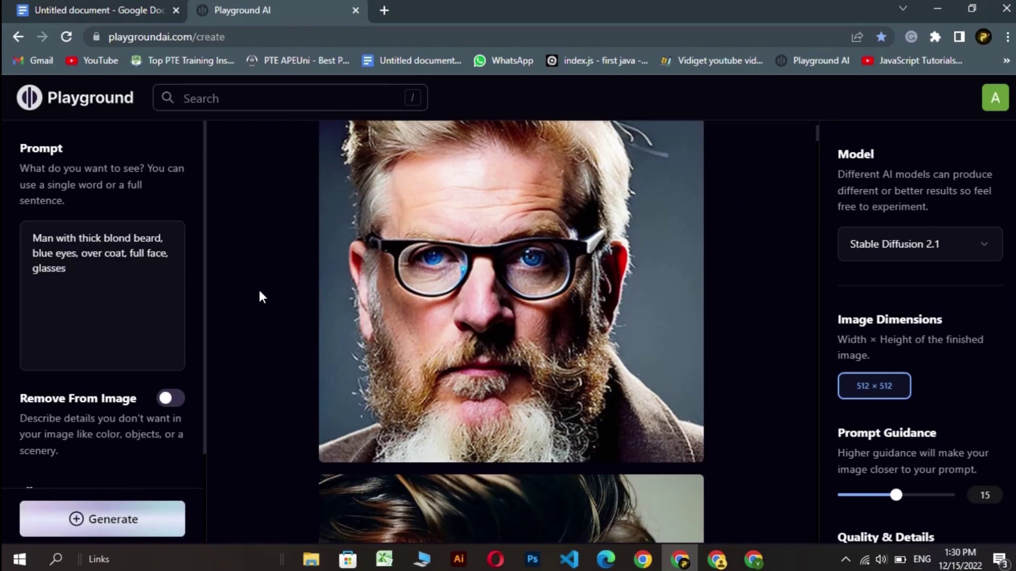
- Add 'black hat' to the prompt and regenerate
left_click(90, 269)
type(", black hat")
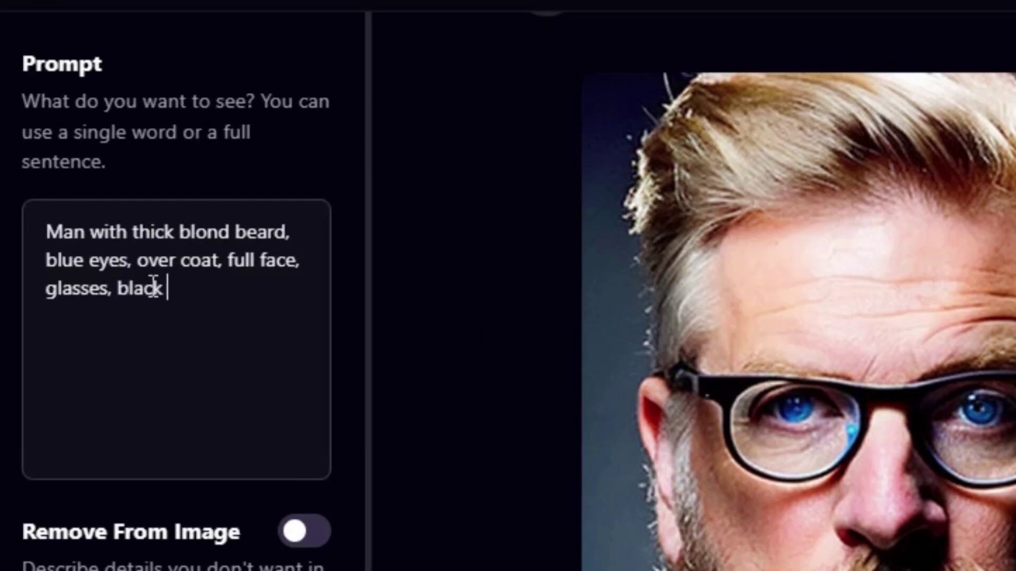
key("ctrl+Return")
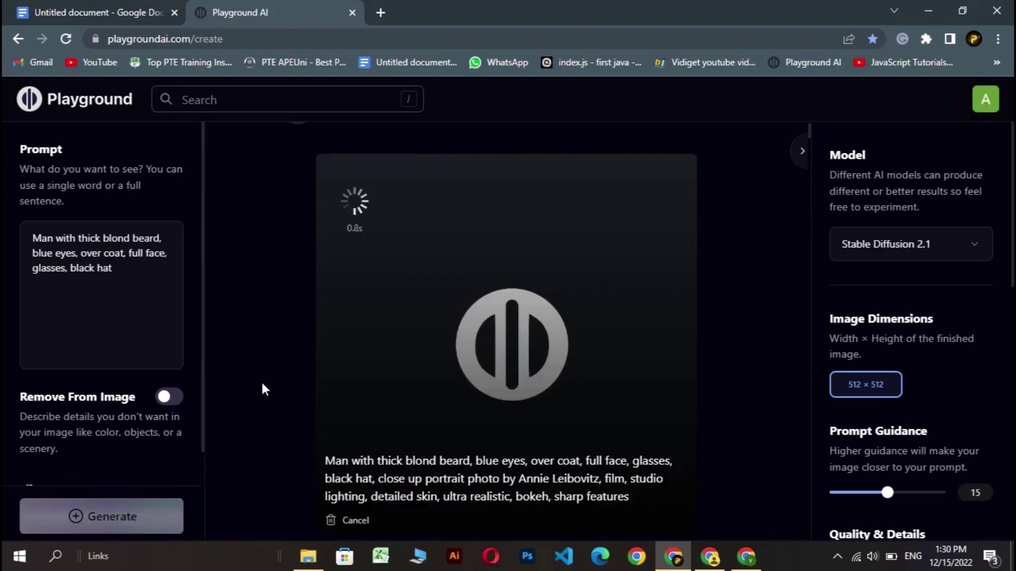